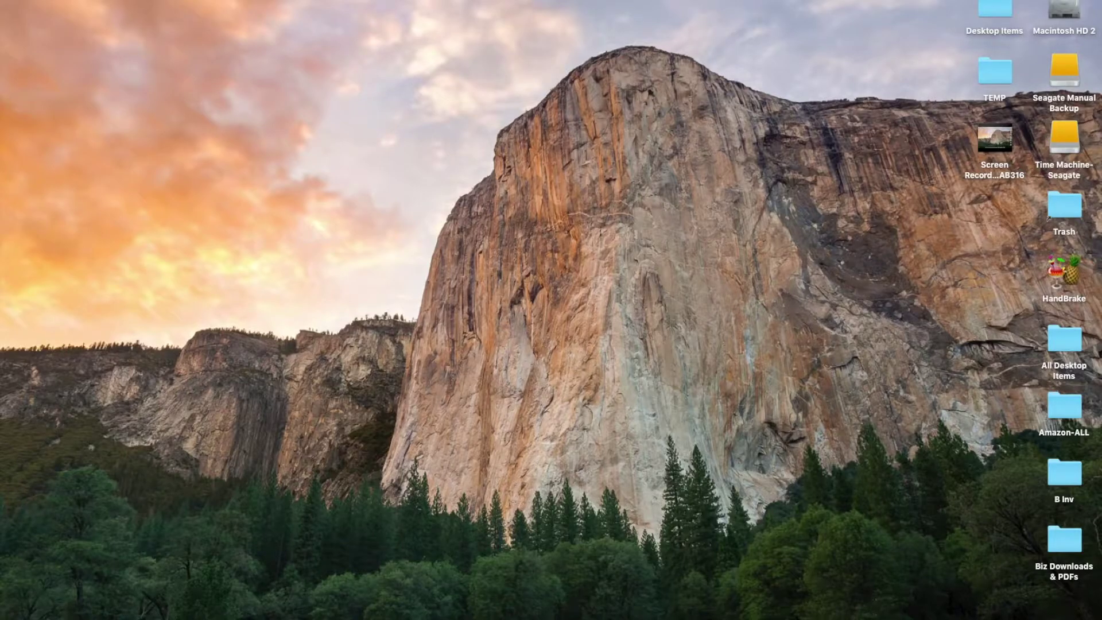
Step: Open Disk Utility and view the details of the internal Macintosh HD 2 volume
left_click(266, 617)
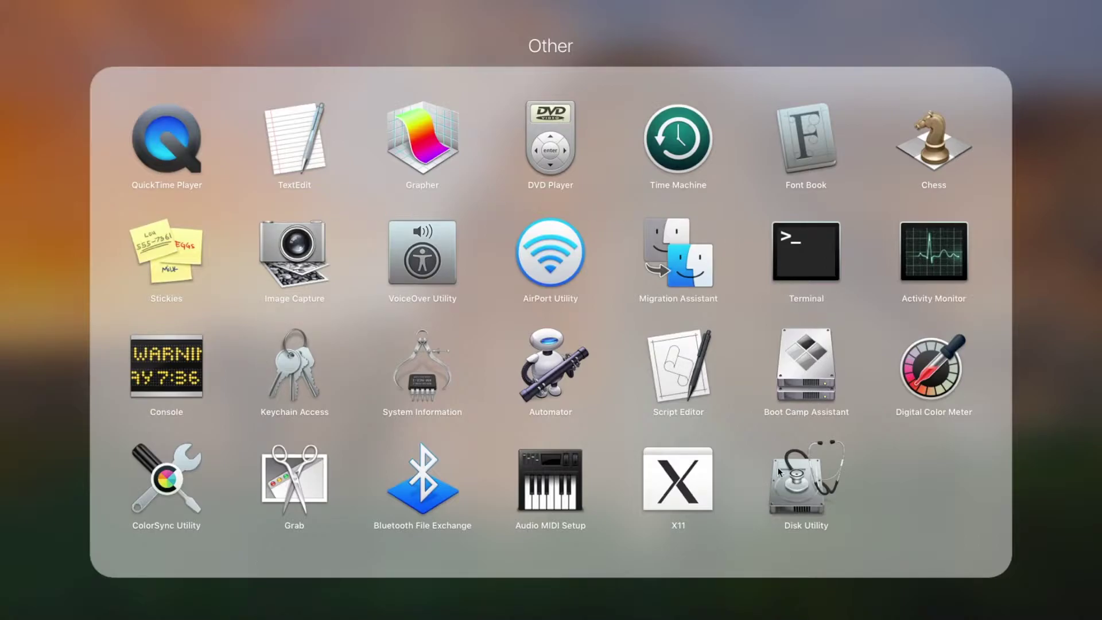
left_click(811, 490)
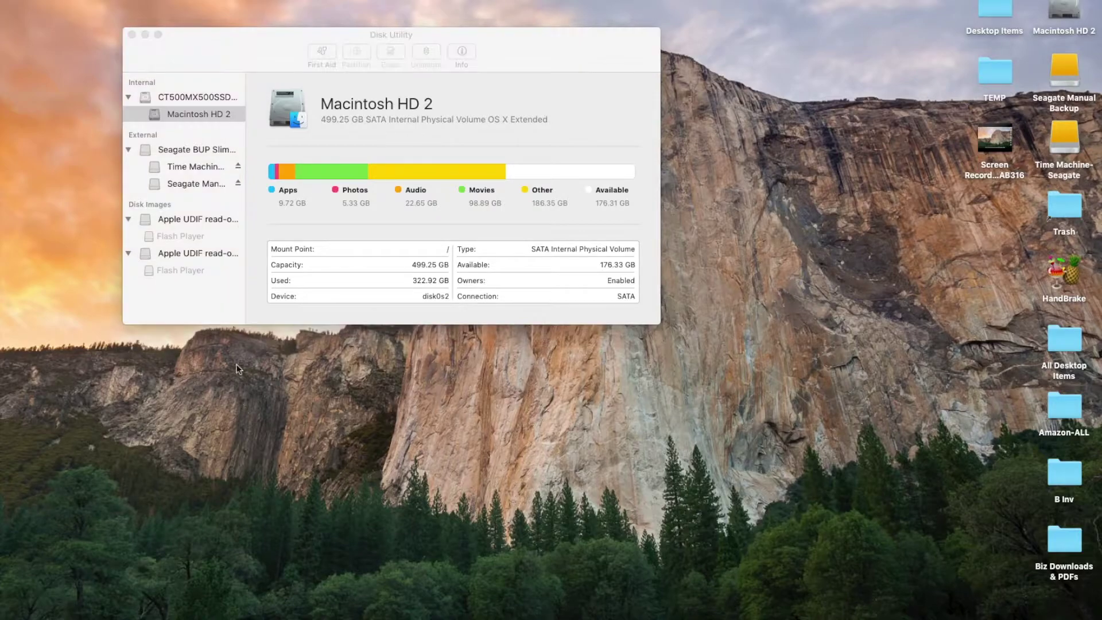
left_click(196, 97)
left_click(192, 112)
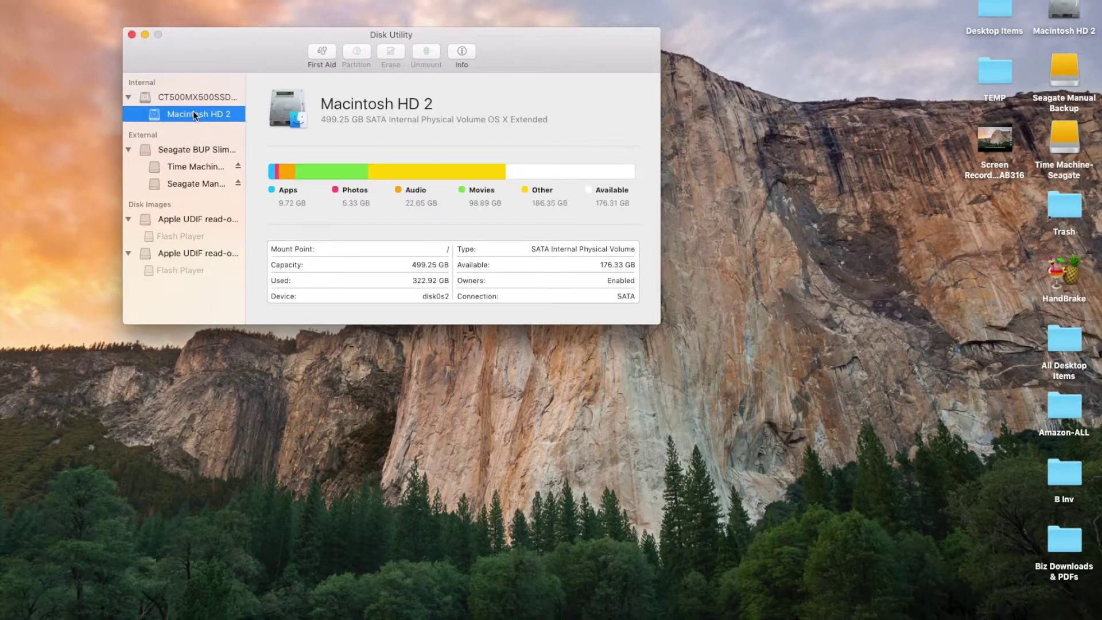
Step: Examine the external Seagate BUP Slim drive and its Time Machine-Seagate and Seagate Manual Backup partitions
left_click(193, 149)
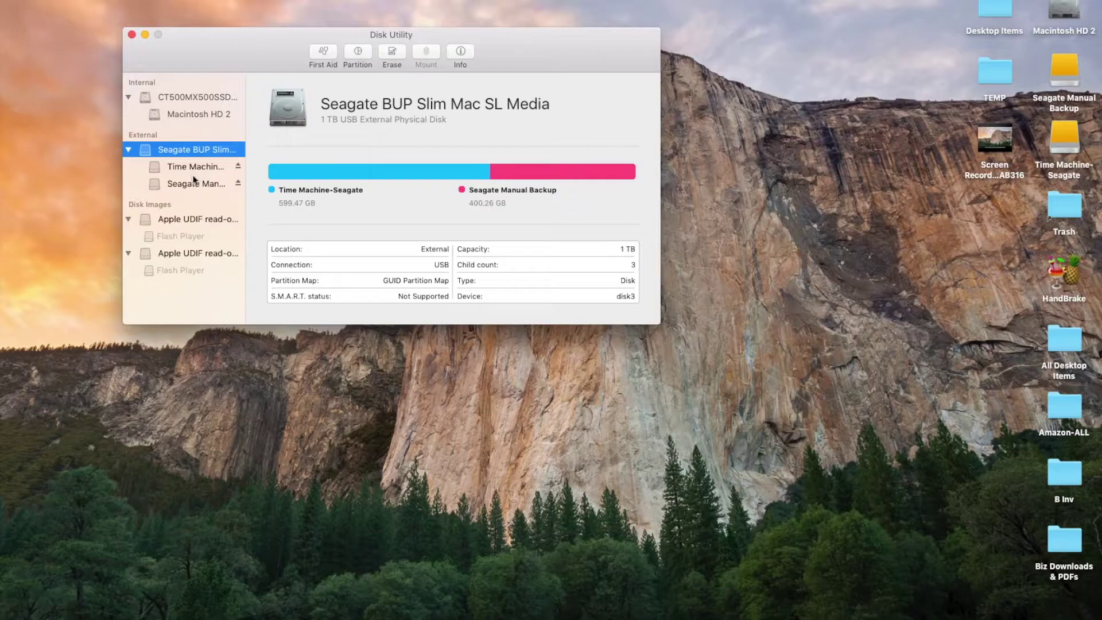
left_click(194, 168)
key("Down")
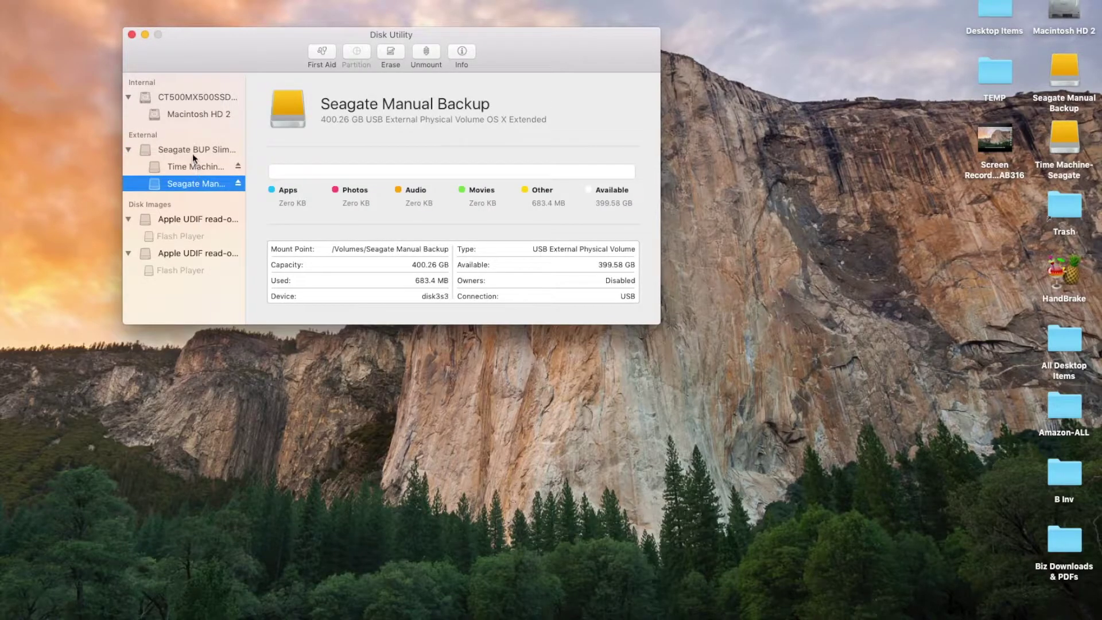
left_click(191, 151)
left_click(195, 166)
left_click(192, 150)
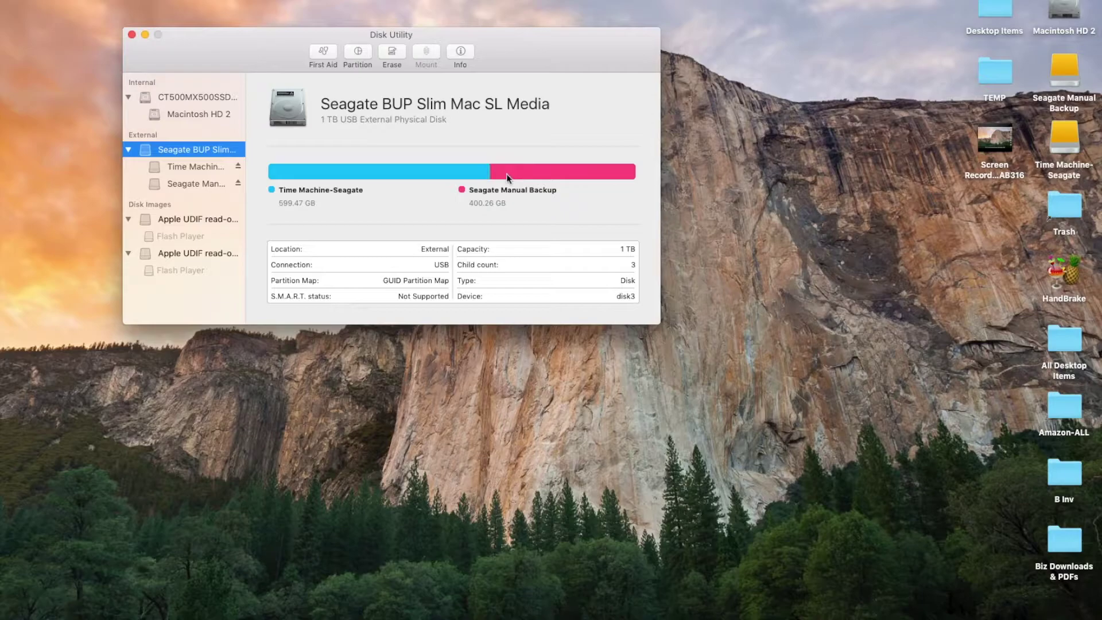
left_click(187, 165)
left_click(187, 164)
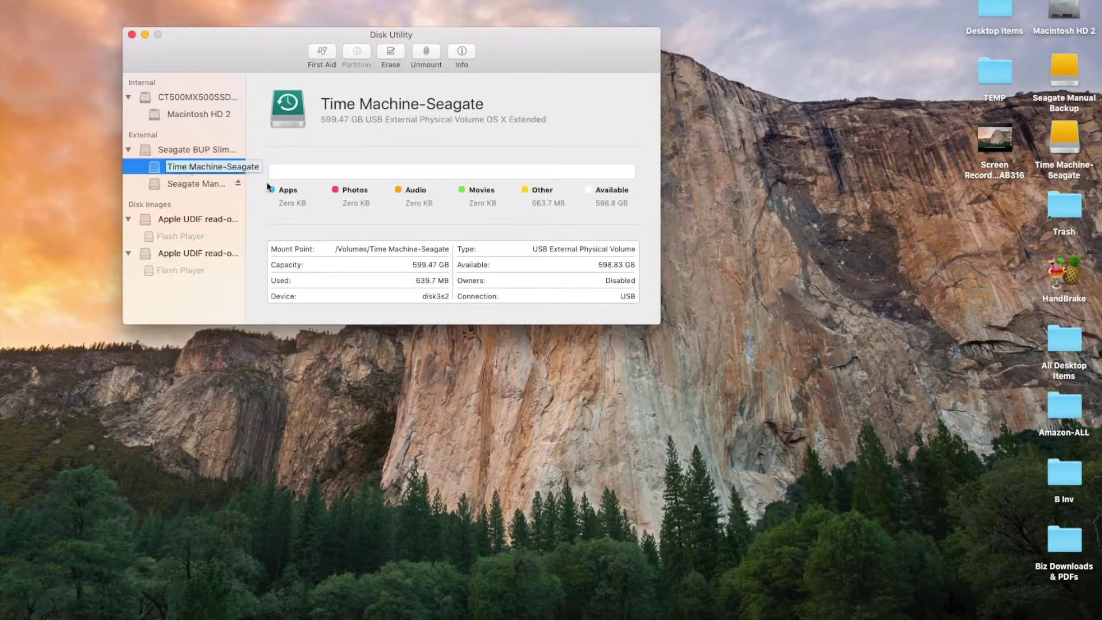
left_click(289, 173)
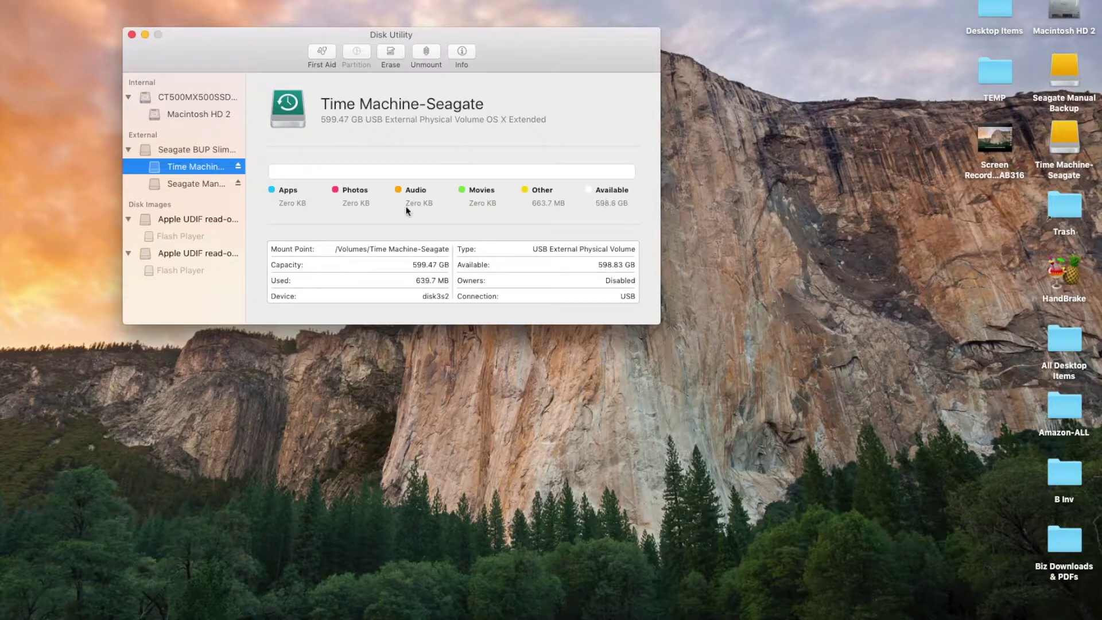
left_click(197, 183)
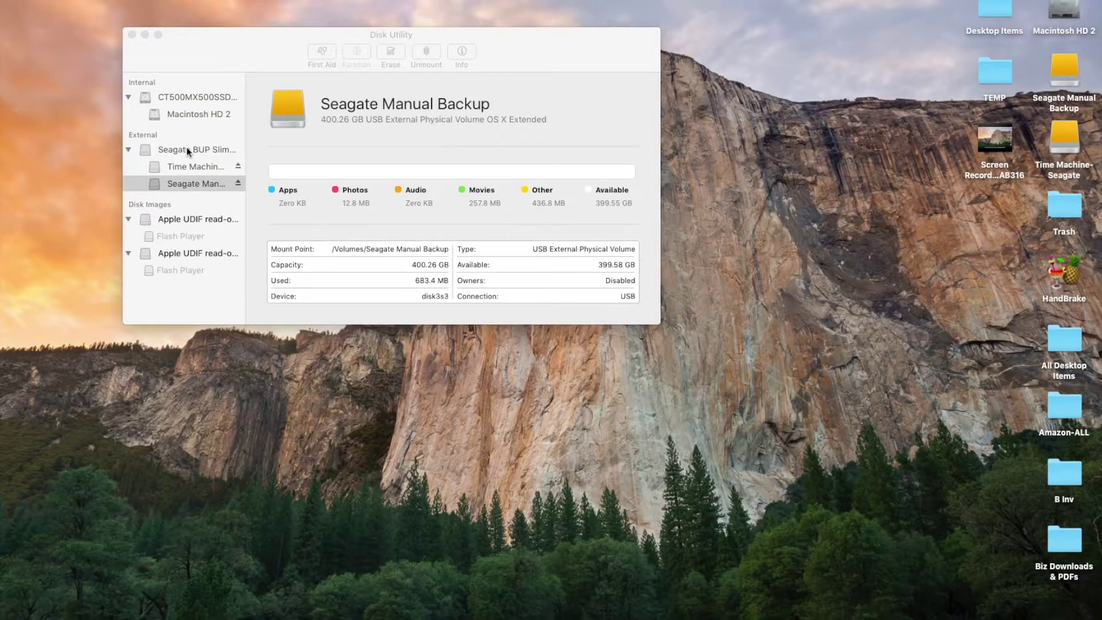
Step: Start erasing the whole external Seagate BUP Slim Mac SL Media drive and enter Seagate Slim Mac as its new name
left_click(188, 147)
left_click(152, 149)
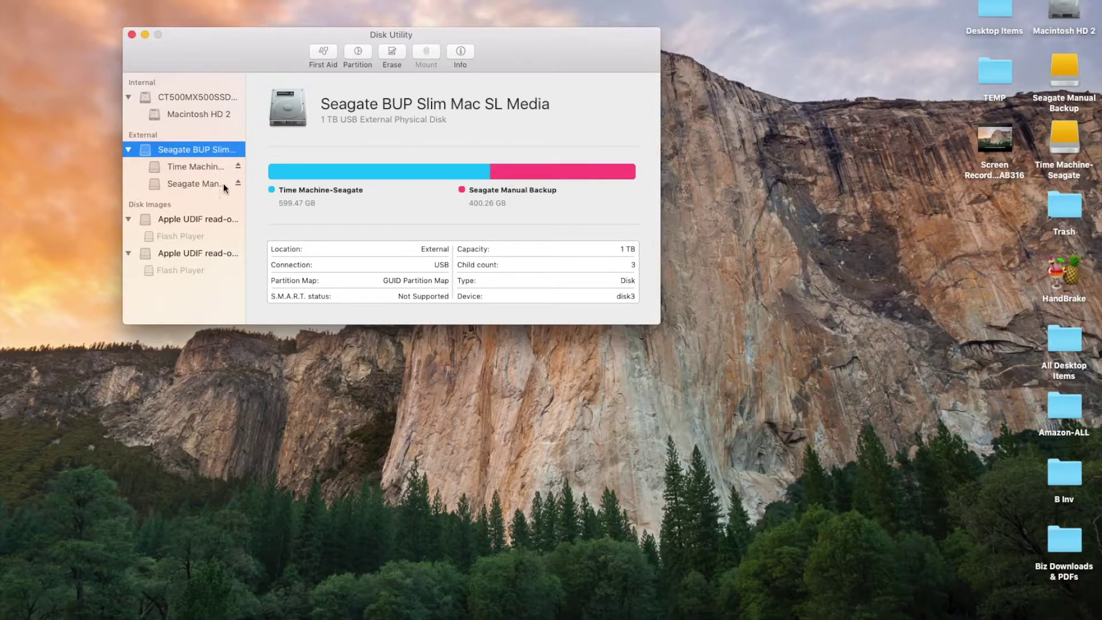
left_click(396, 50)
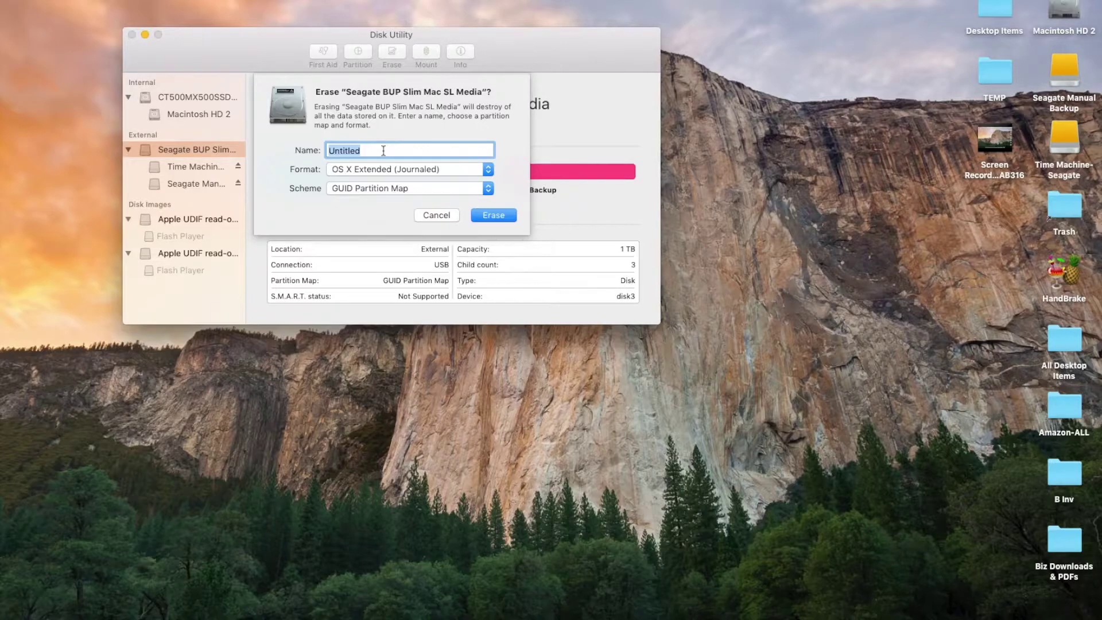
type("Seagage")
key("BackSpace")
key("BackSpace")
type("e")
key("BackSpace")
type("te Slim Mac")
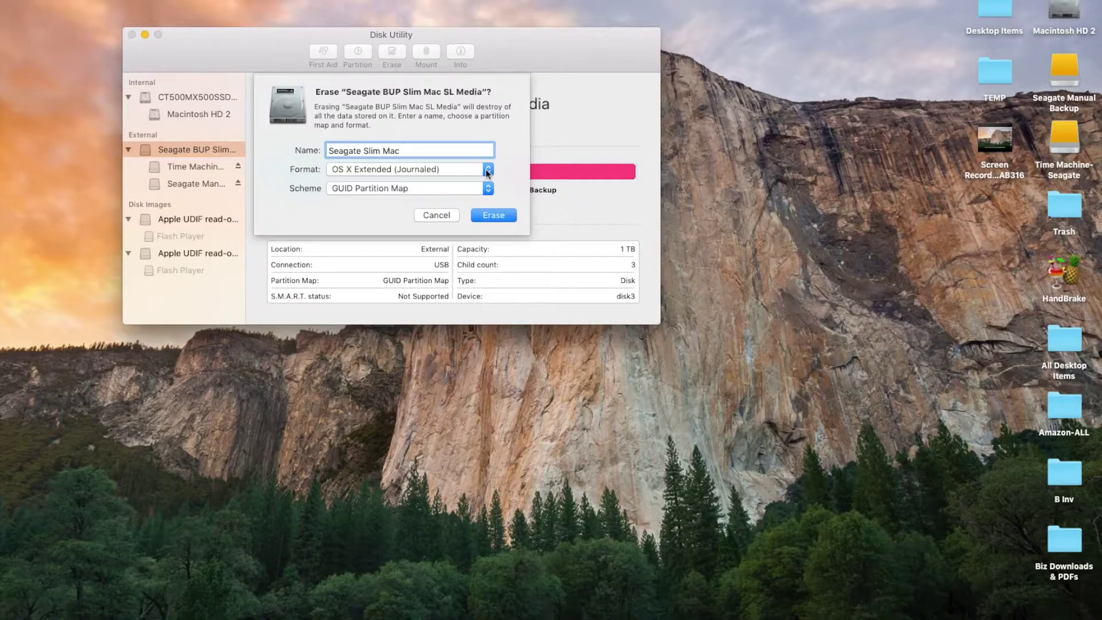
Step: Erase the drive with format OS X Extended (Journaled) and scheme GUID Partition Map, and review the erase details
left_click(487, 171)
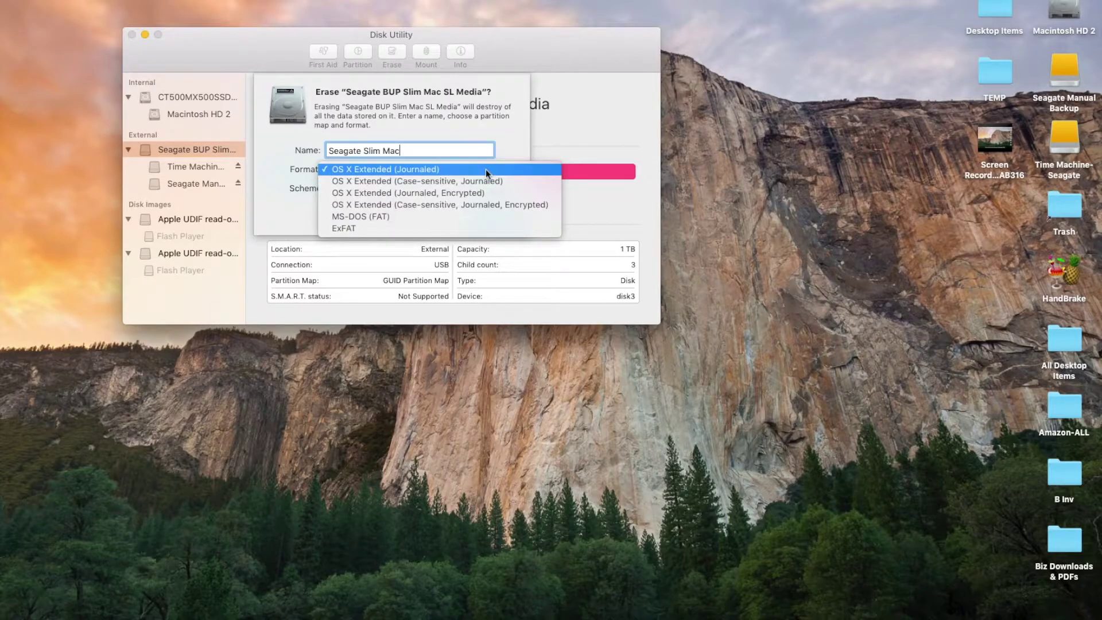
left_click(486, 169)
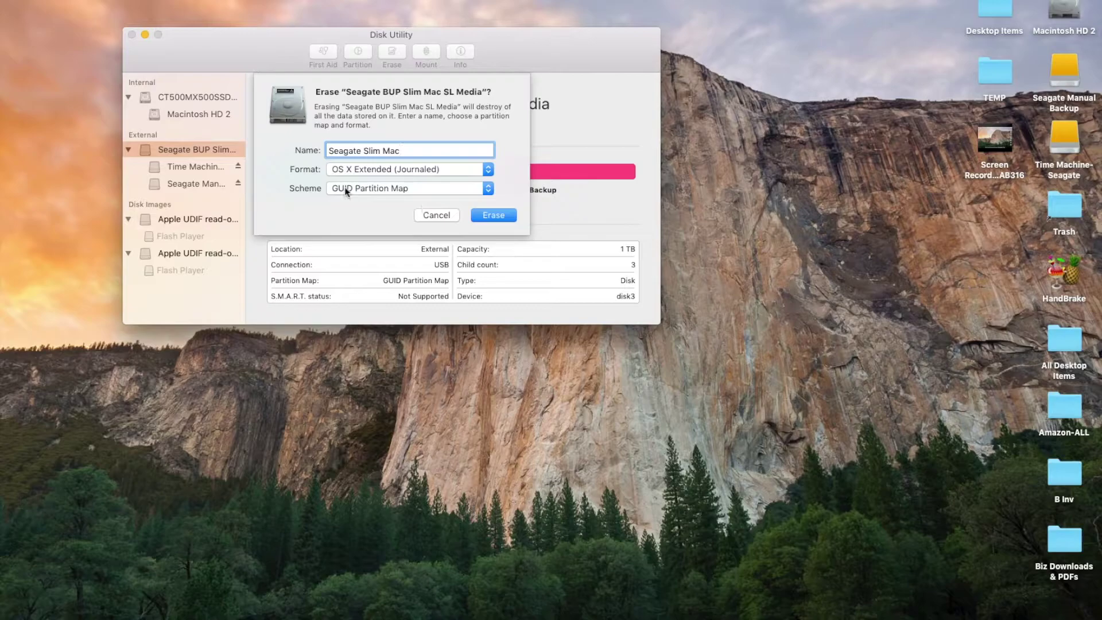
left_click(484, 189)
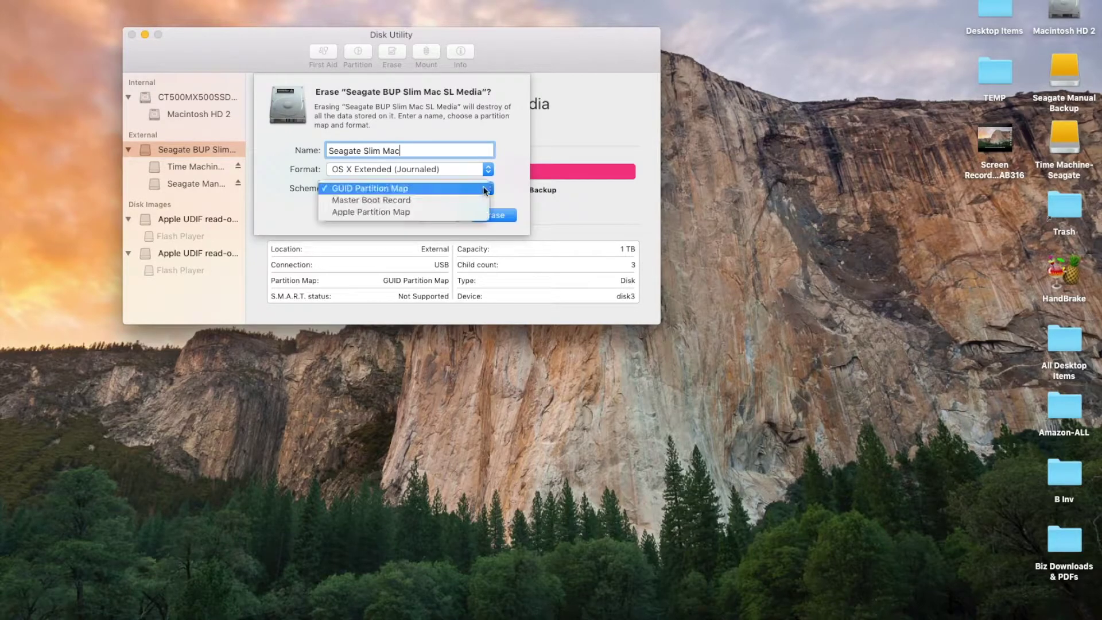
left_click(485, 189)
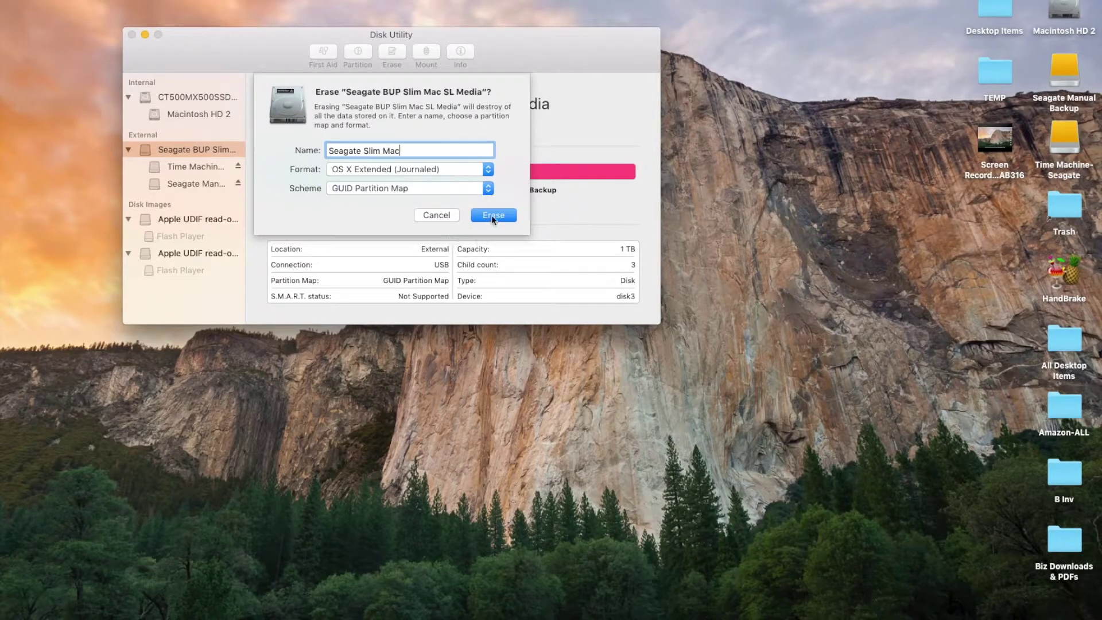
left_click(492, 216)
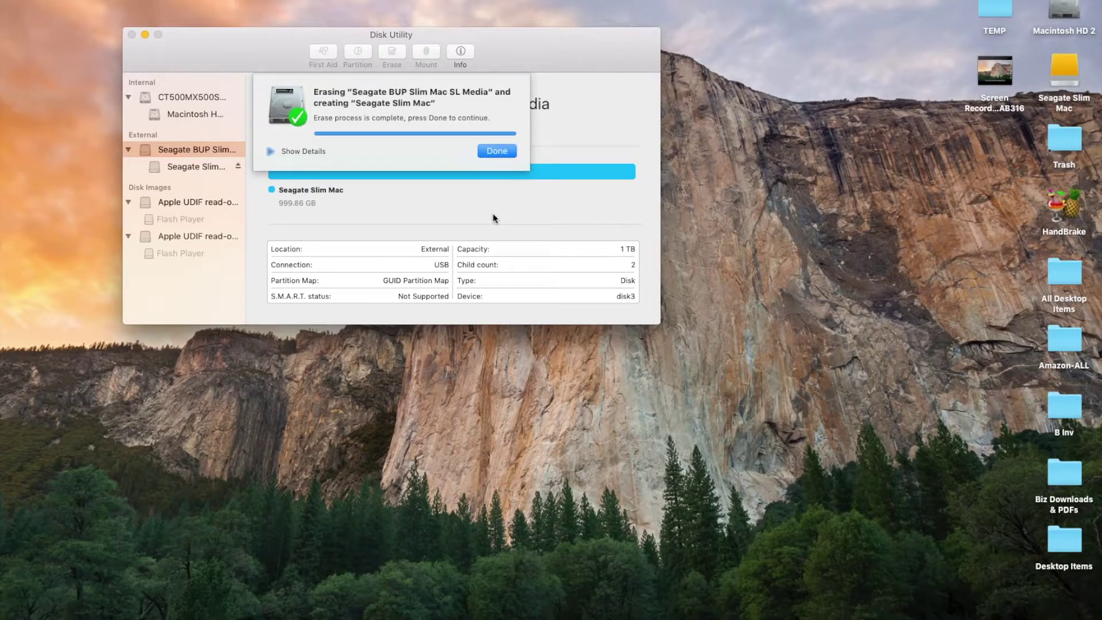
left_click(270, 151)
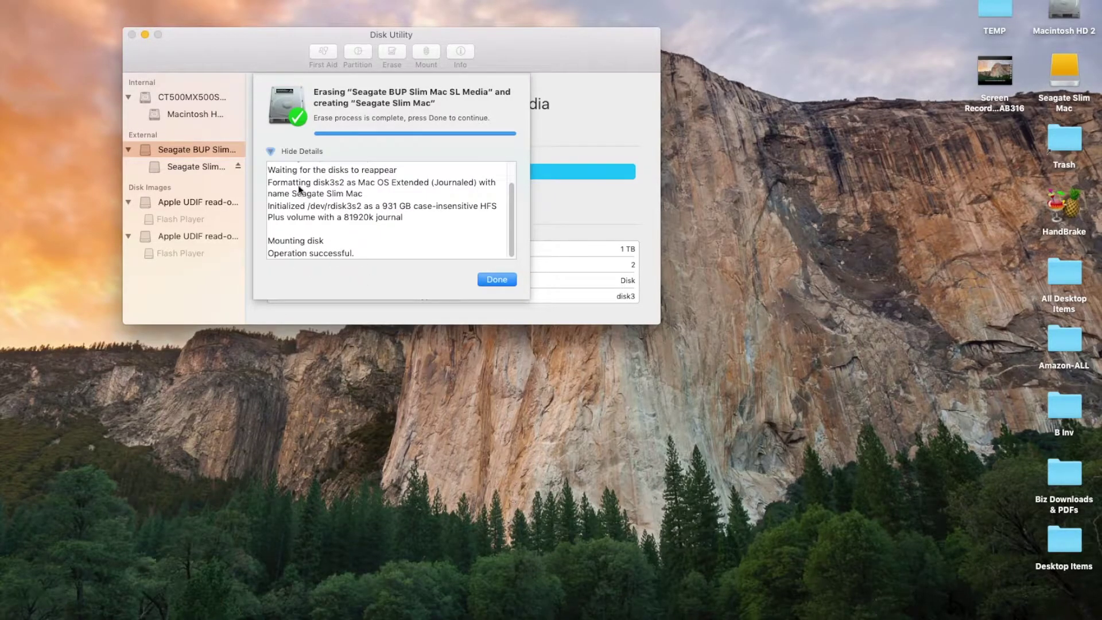
left_click(497, 279)
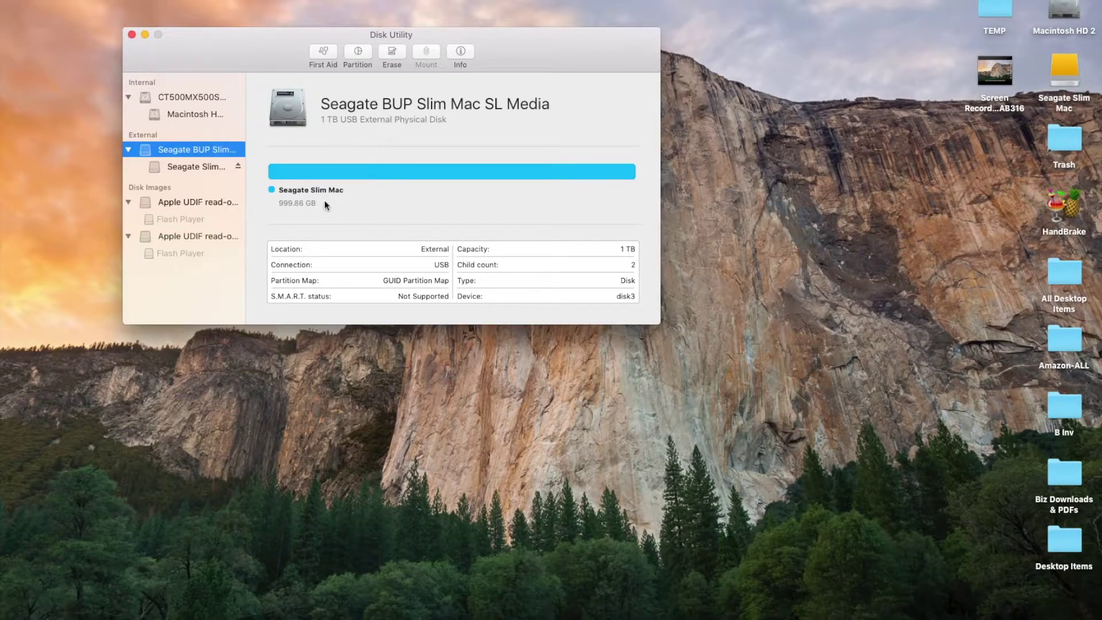
Step: Check the Seagate Slim Mac volume and open the partition setup for its parent Seagate BUP Slim drive
left_click(184, 165)
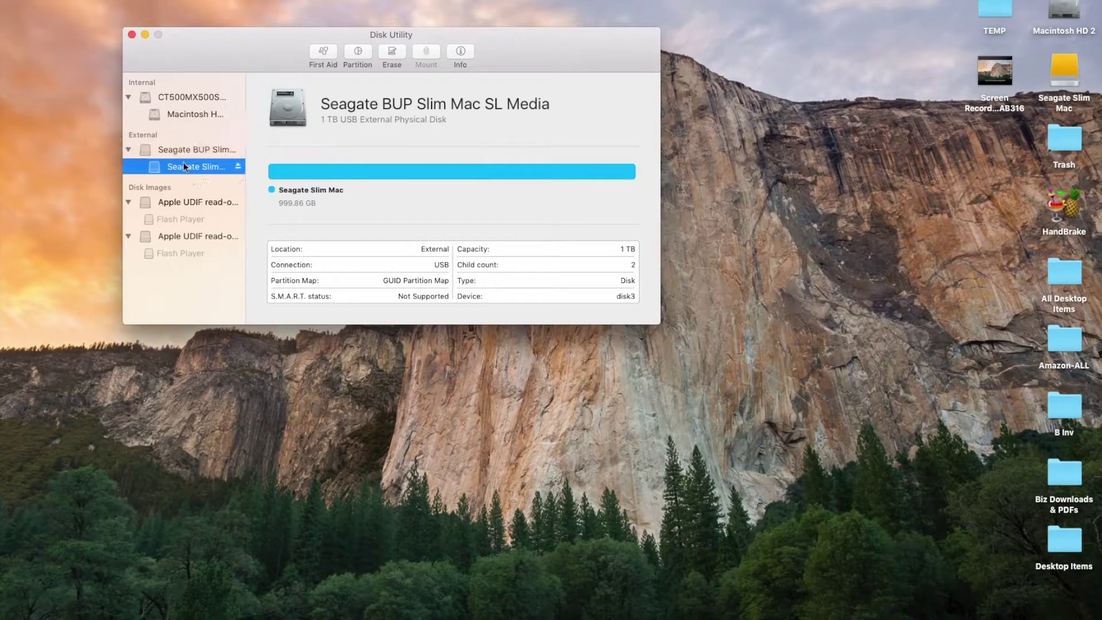
left_click(178, 151)
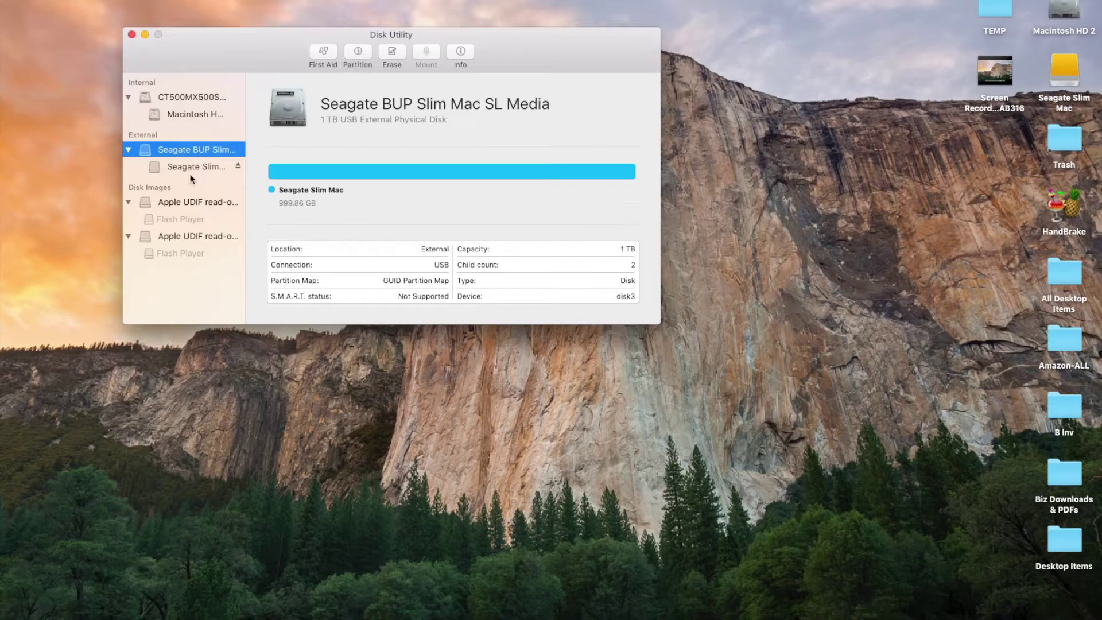
left_click(173, 165)
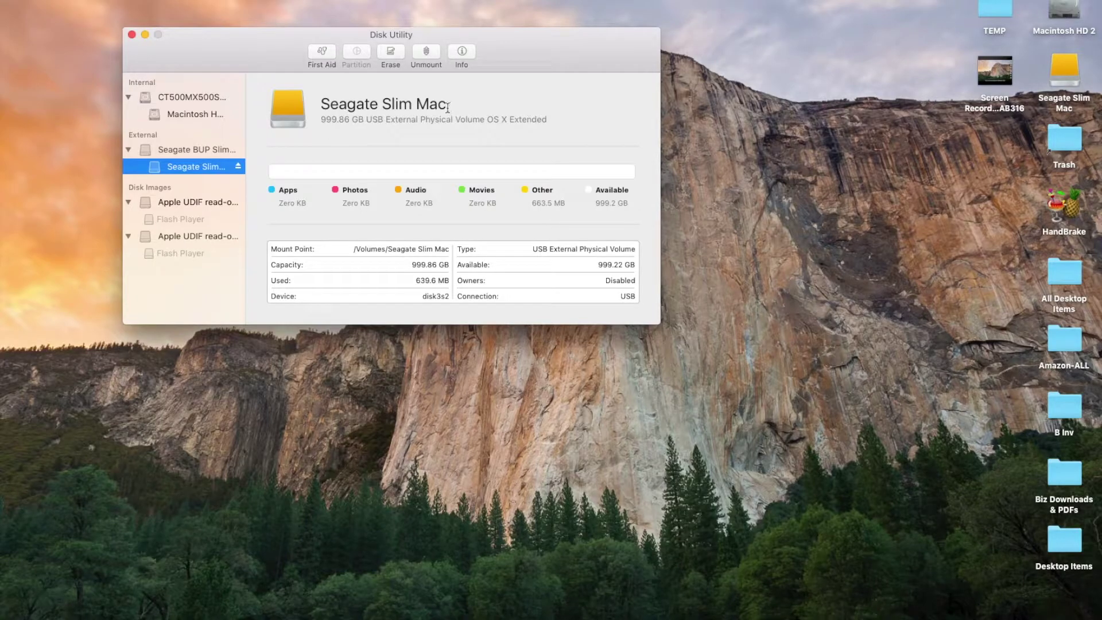
left_click(201, 149)
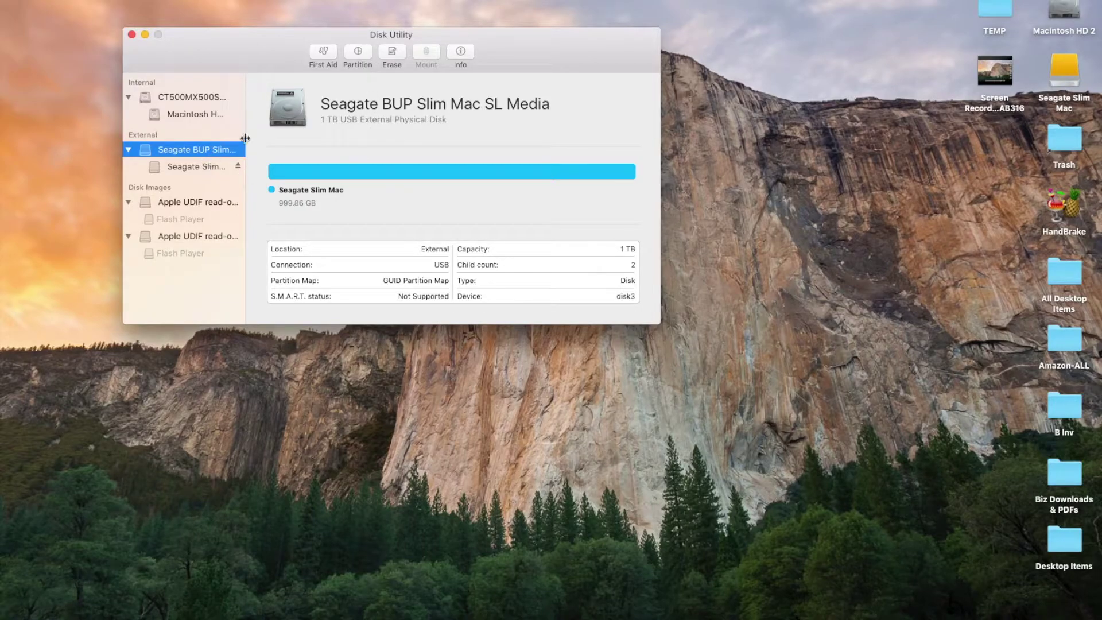
left_click(360, 51)
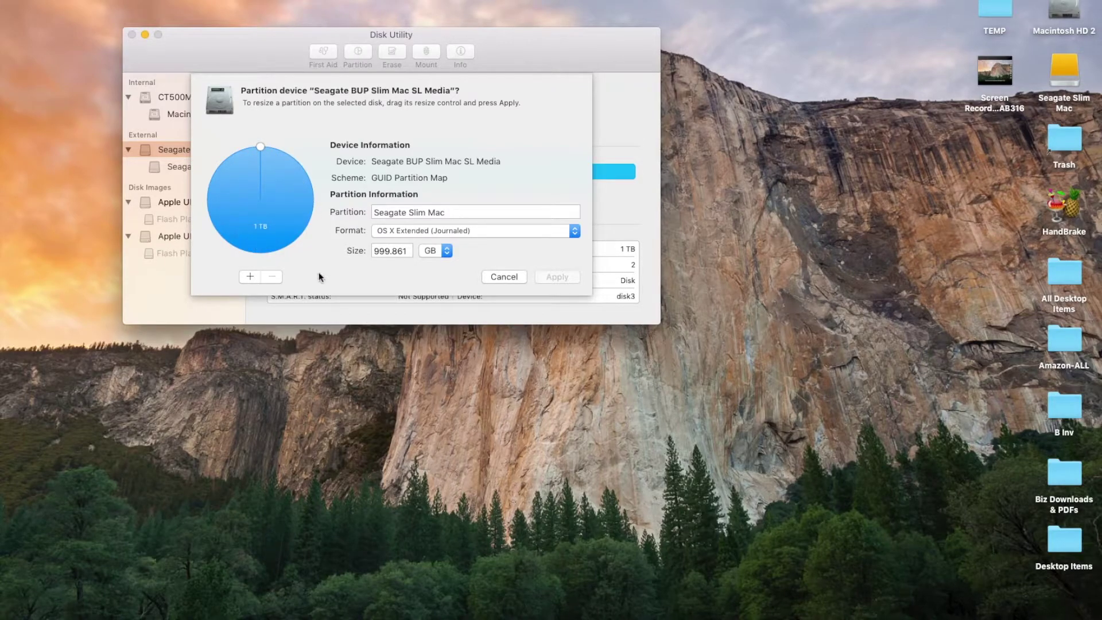
Step: Try adding three extra partitions to the drive layout and remove them again
left_click(249, 277)
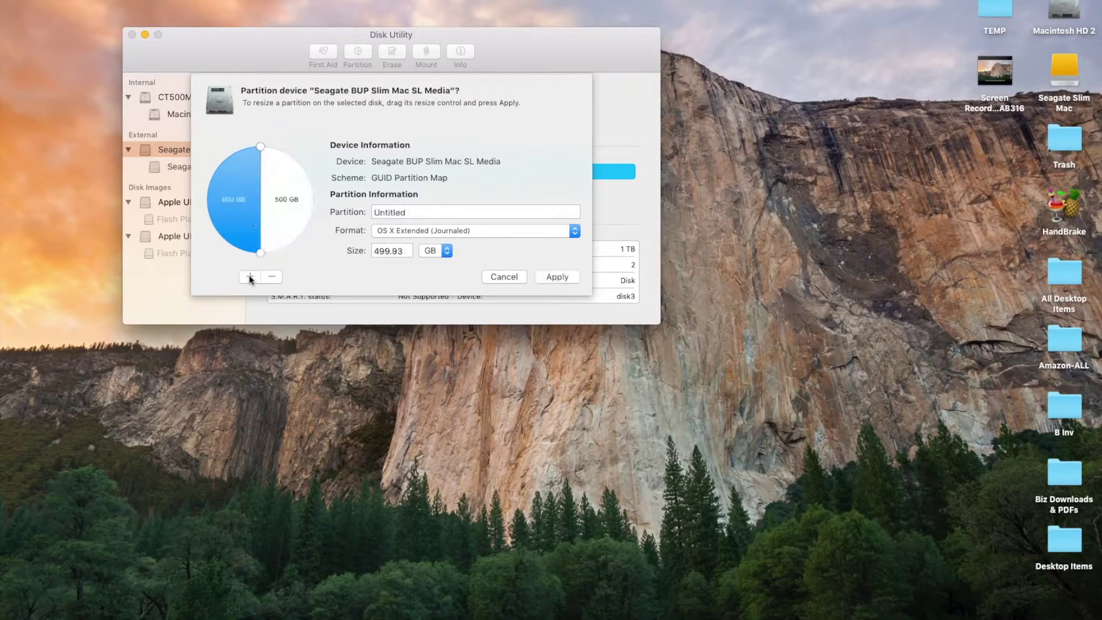
left_click(250, 277)
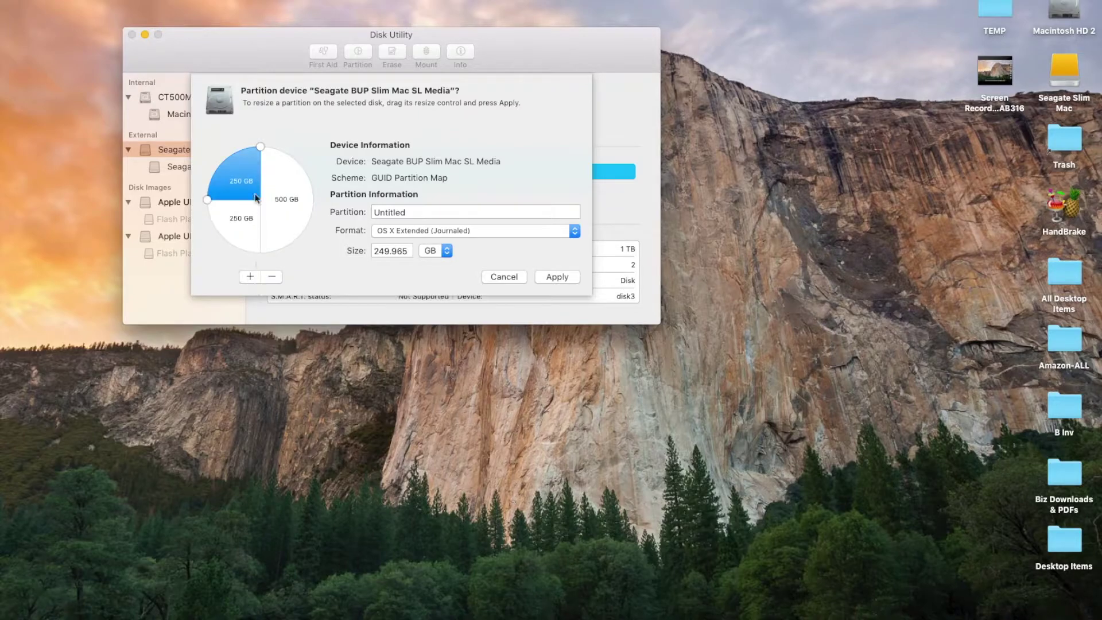
left_click(252, 278)
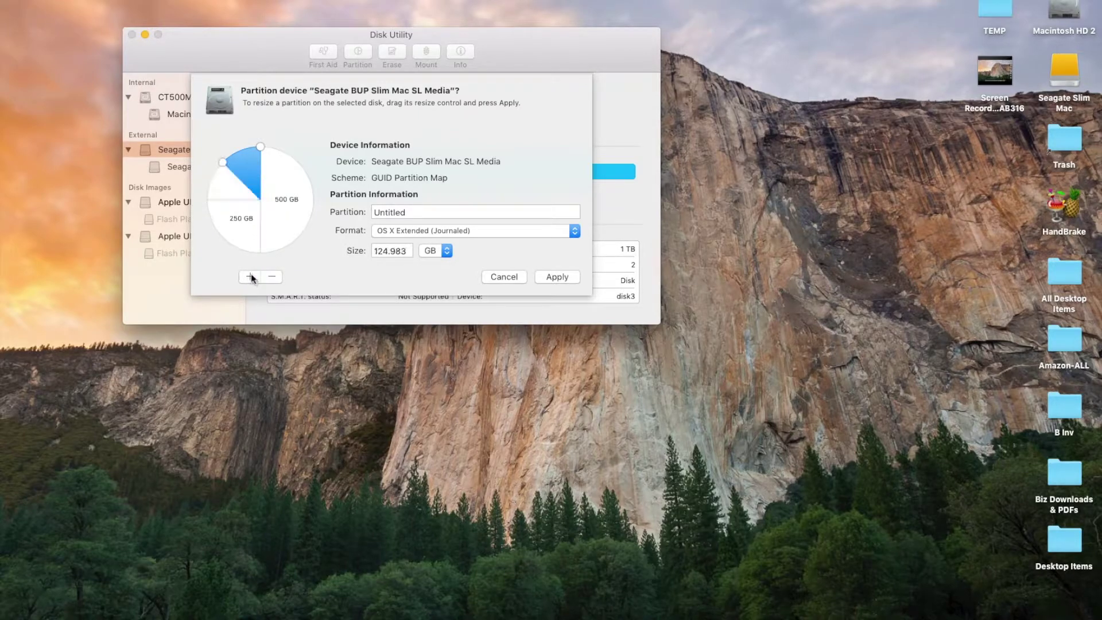
left_click(271, 277)
left_click(272, 277)
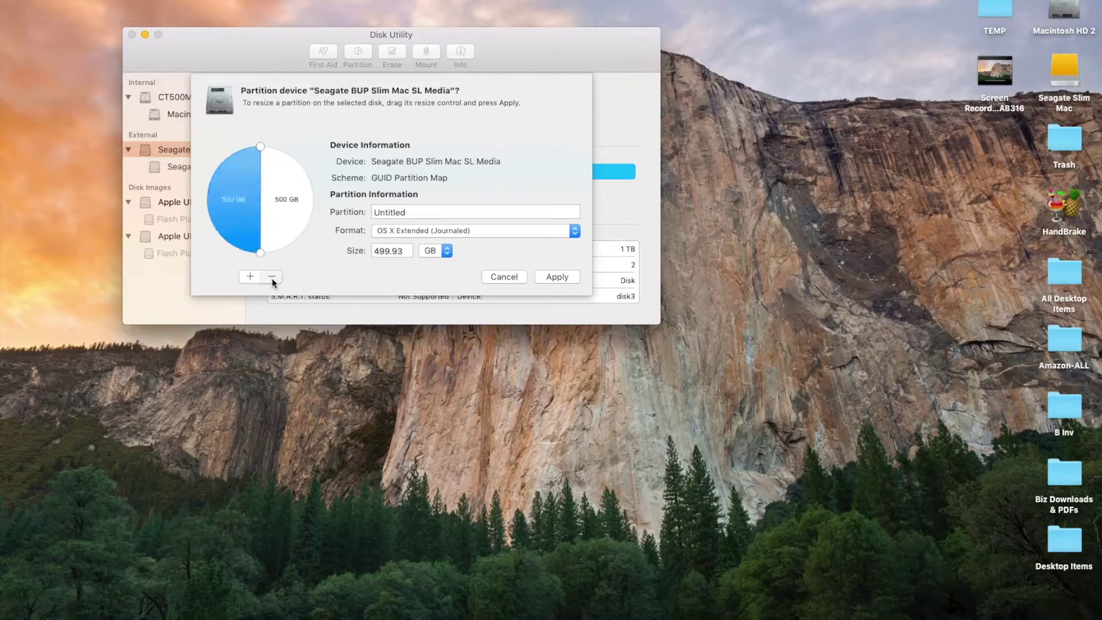
left_click(271, 277)
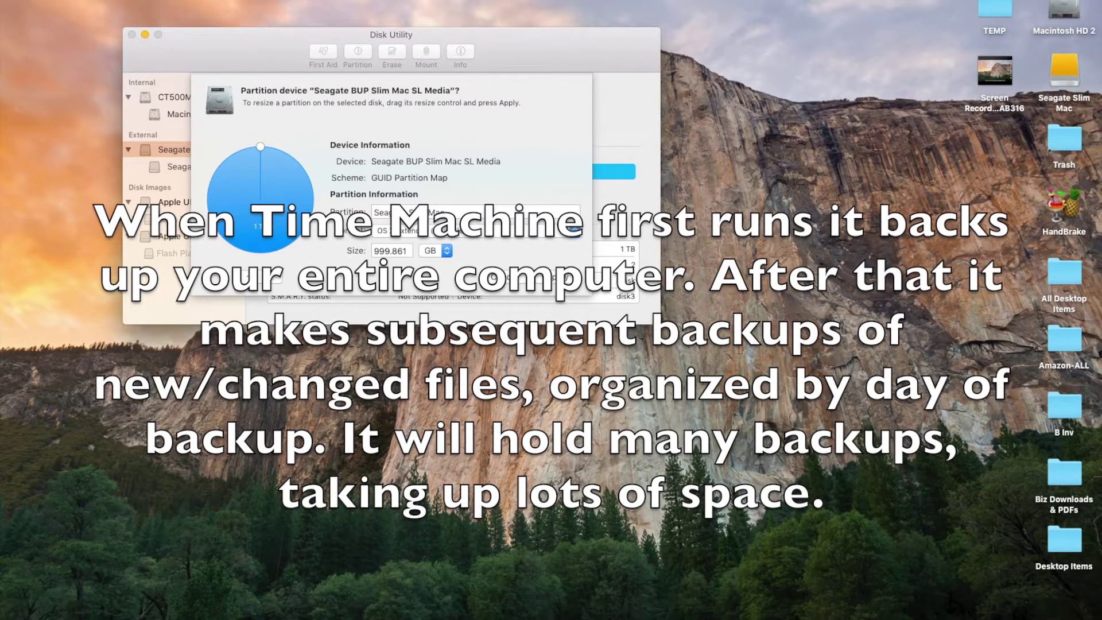
Step: Shrink the Seagate Slim Mac partition to about 600 GB and keep its format as OS X Extended (Journaled)
left_click_drag(261, 147, 209, 218)
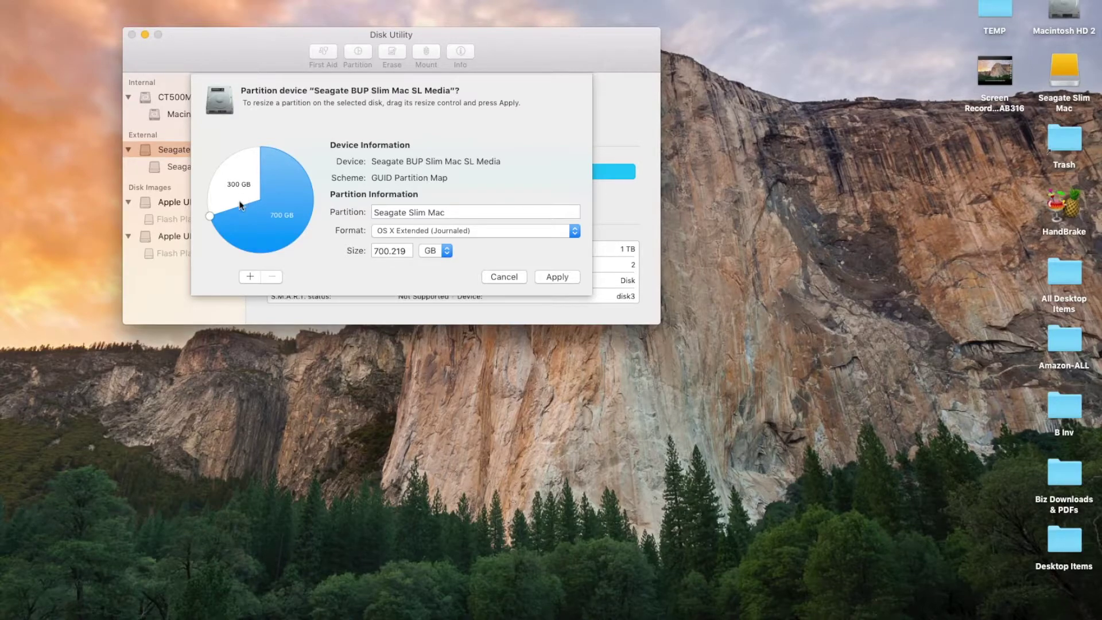
left_click_drag(210, 218, 227, 245)
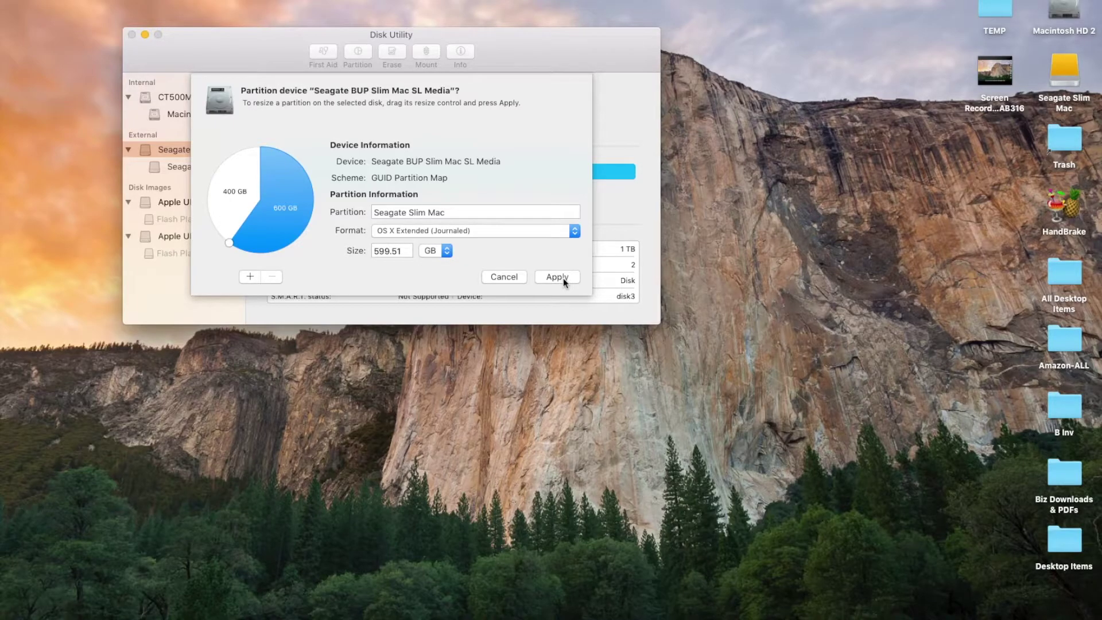
left_click(448, 210)
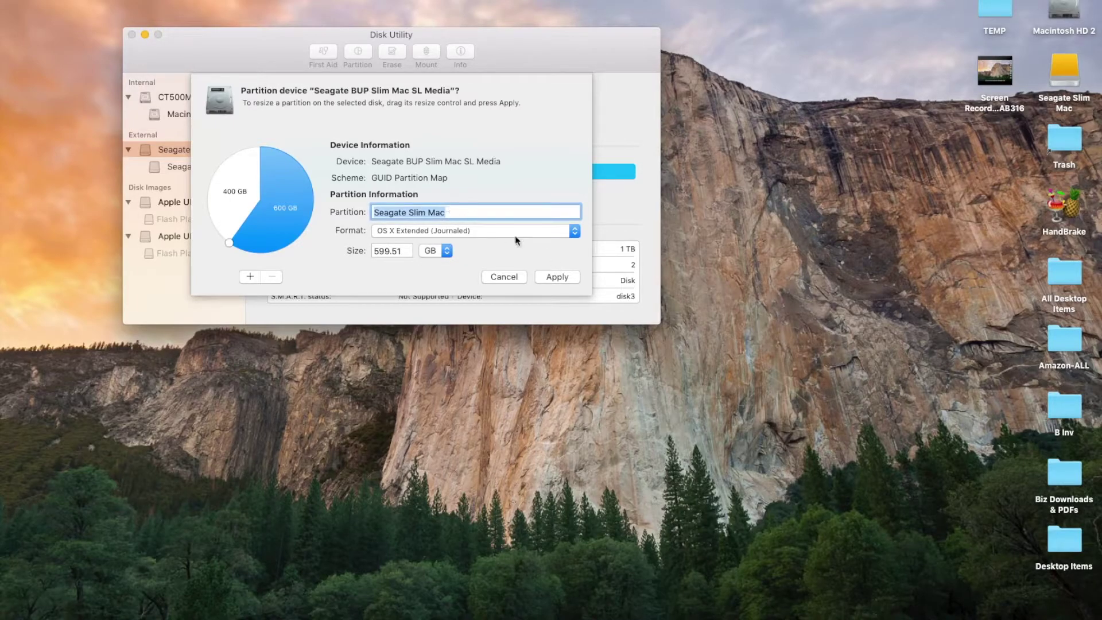
left_click(573, 231)
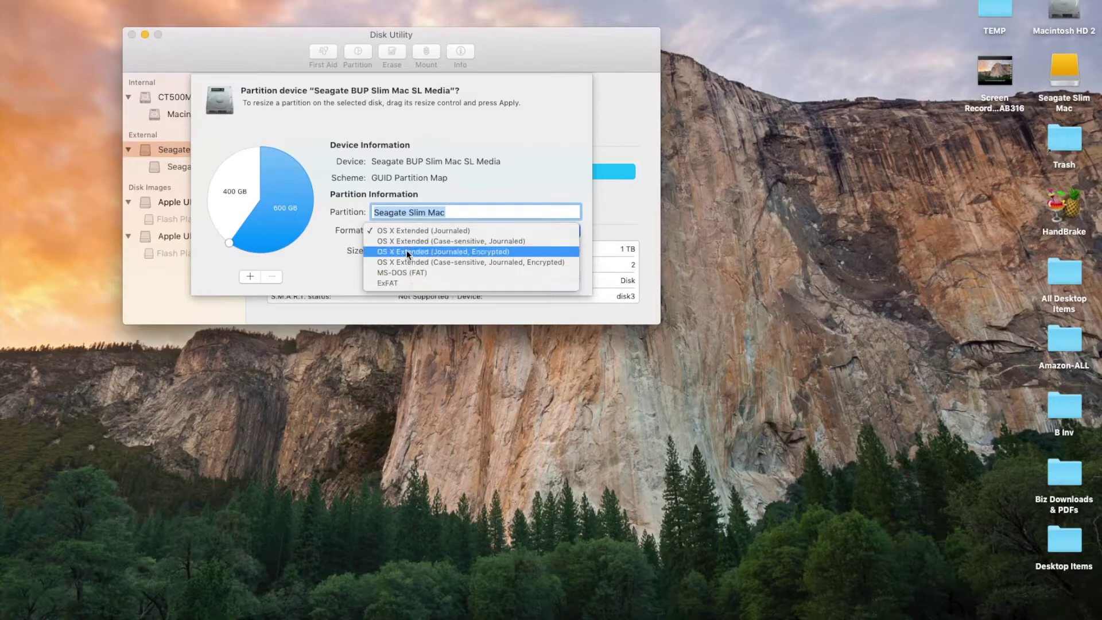
left_click(413, 231)
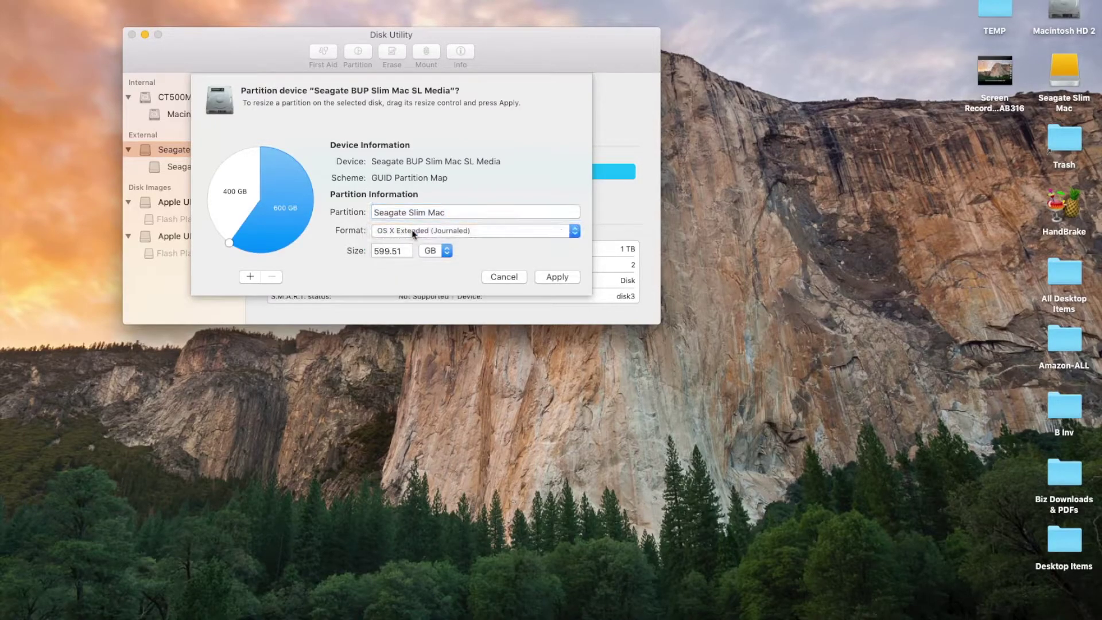
left_click(464, 234)
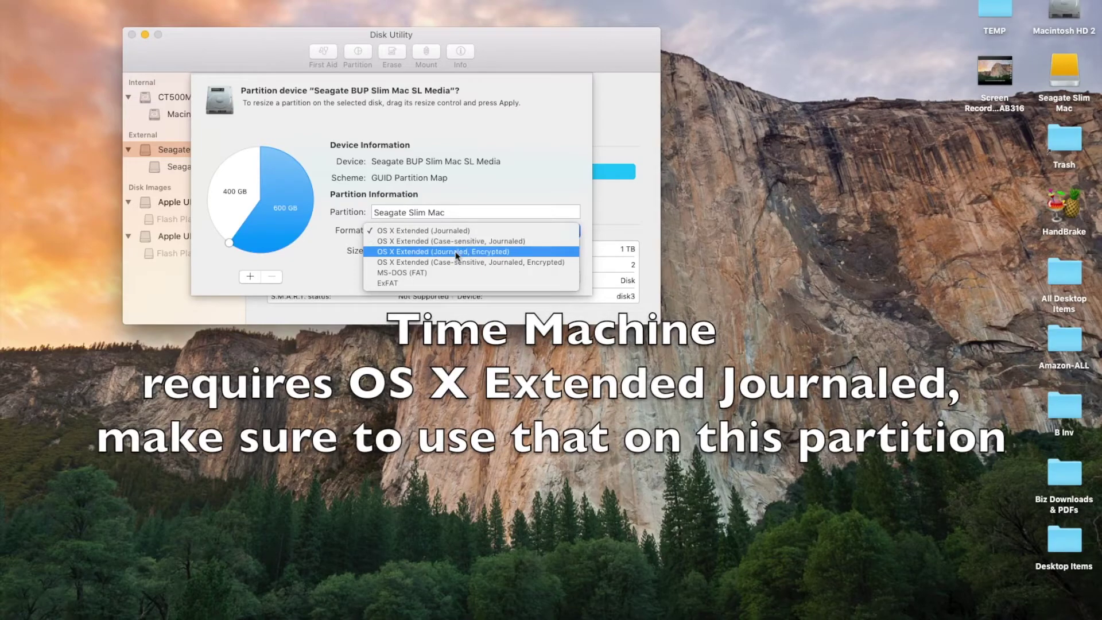
left_click(467, 230)
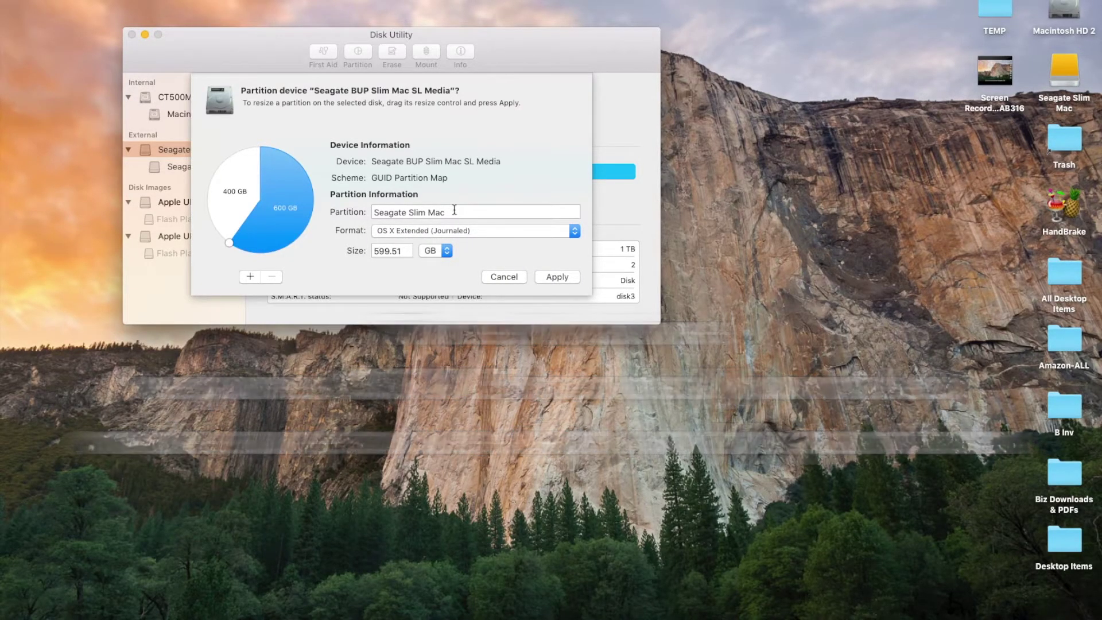
Step: Name the 600 GB partition Time Machine Seagate and apply the new partition layout to the drive
left_click_drag(454, 211, 367, 209)
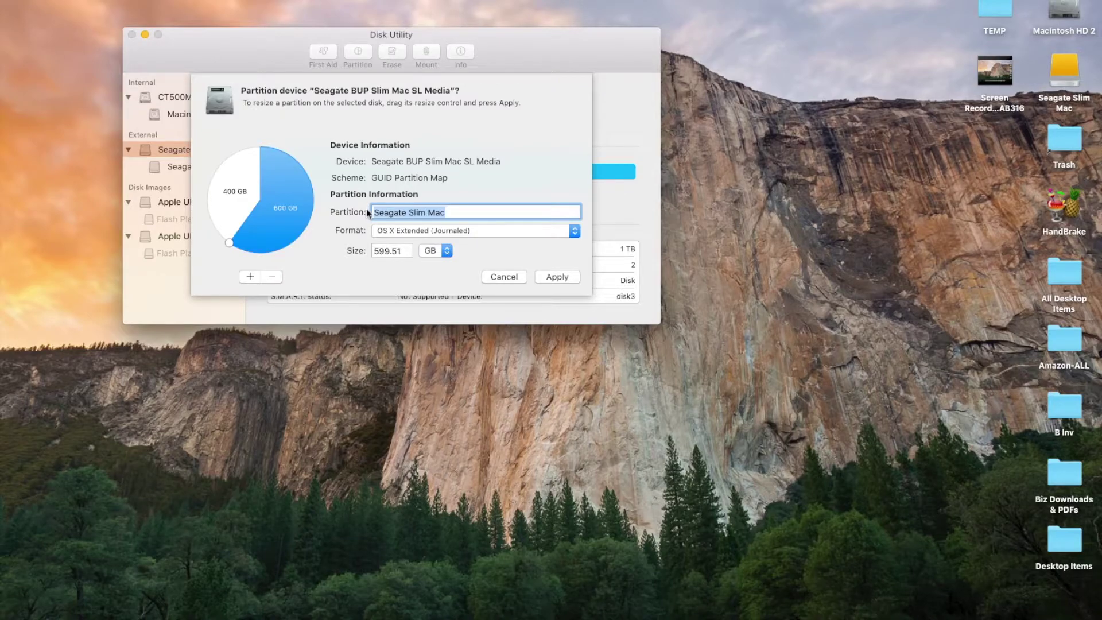
type("Time")
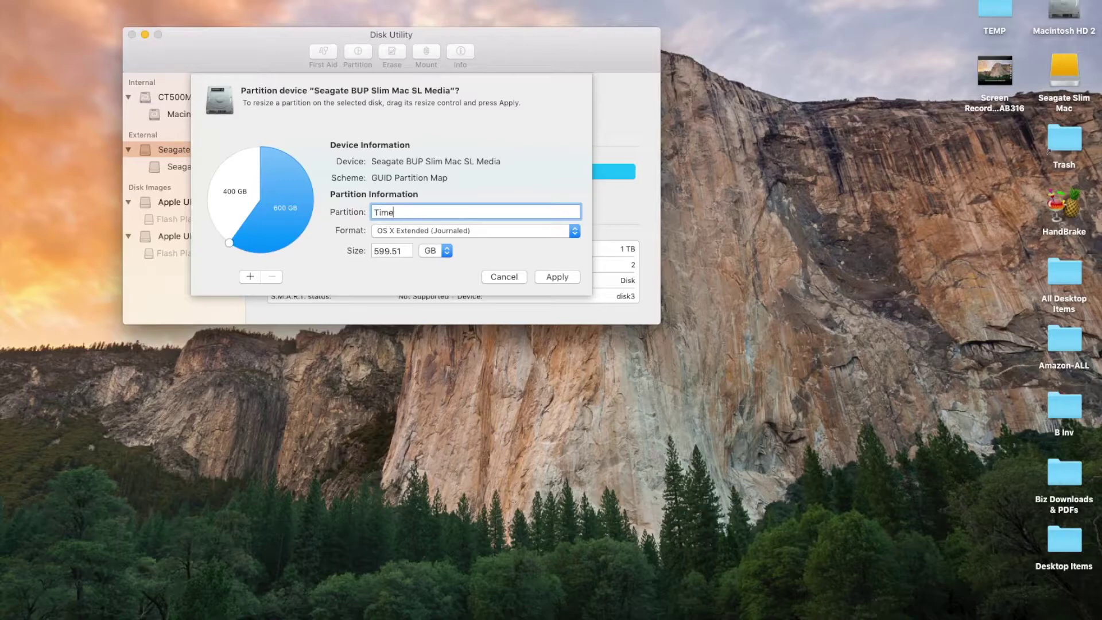
type(" Machine Seagate")
left_click(564, 278)
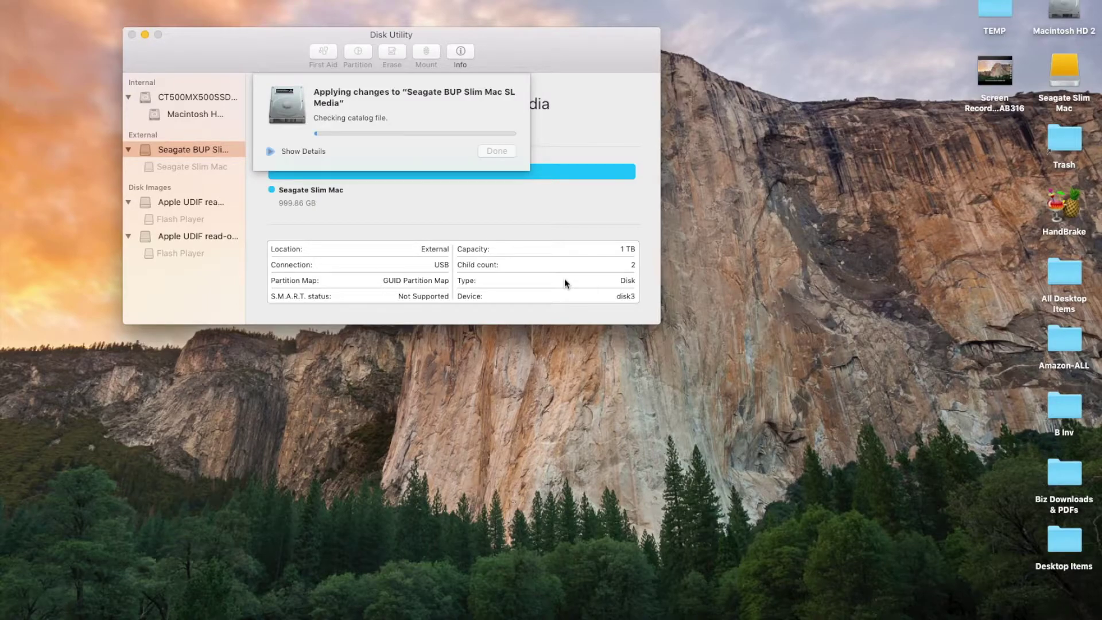
Step: Review the details of the partitioning operation while it runs and once it ends, and close the report
left_click(271, 152)
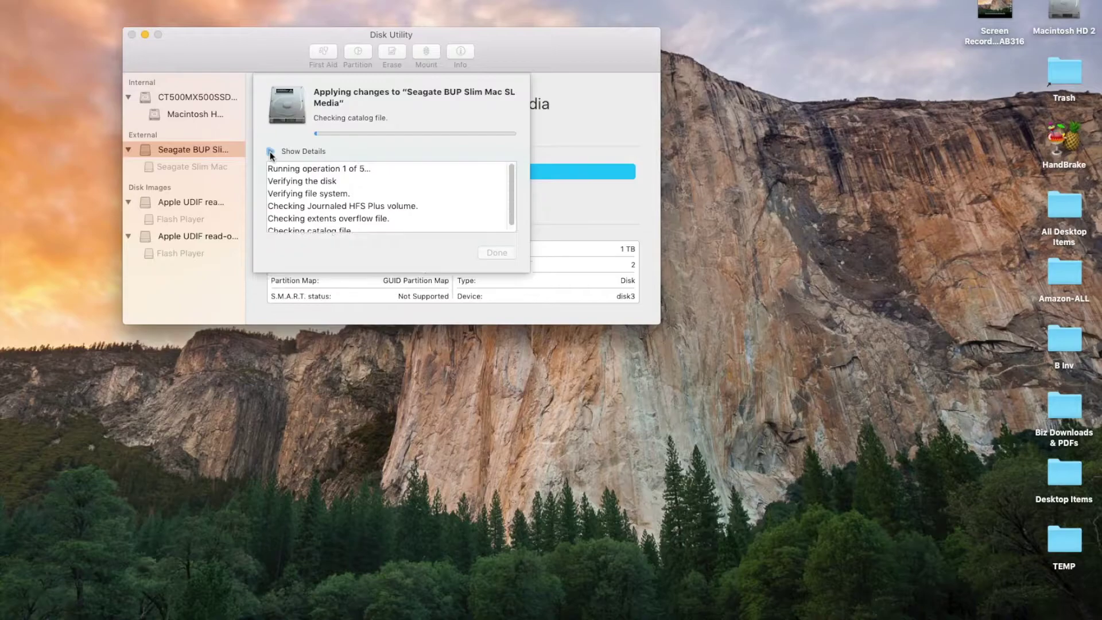
left_click(271, 152)
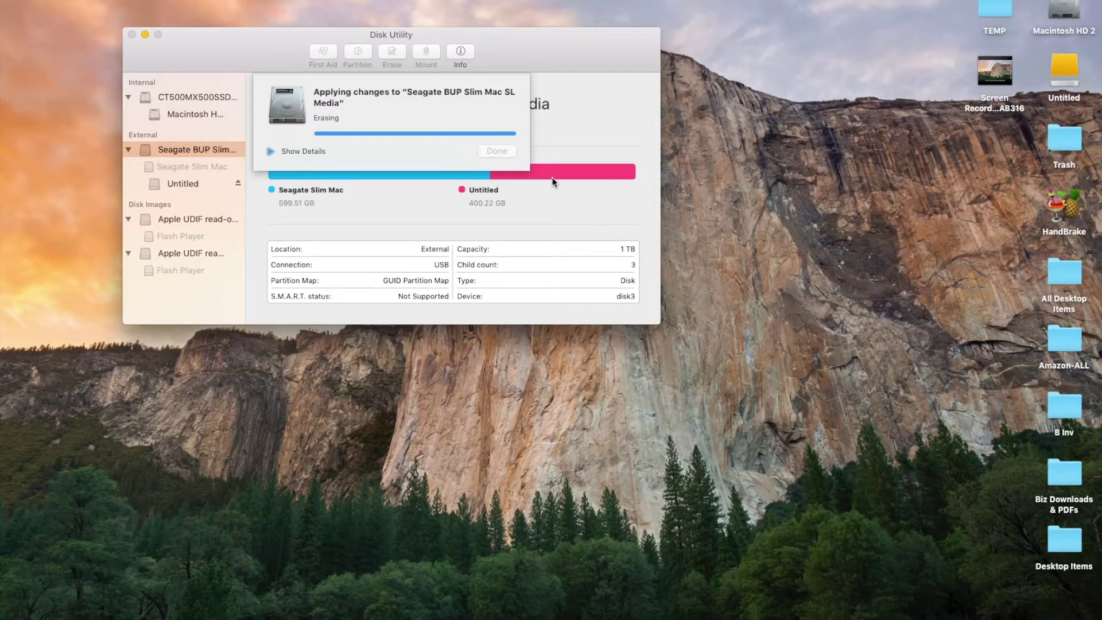
left_click(271, 152)
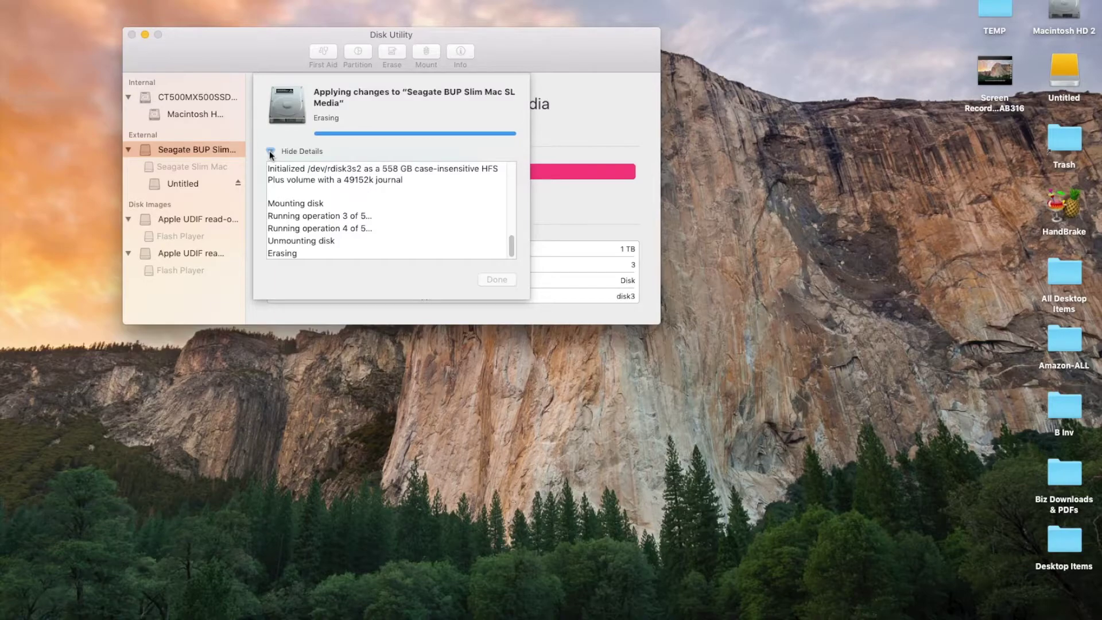
left_click(270, 151)
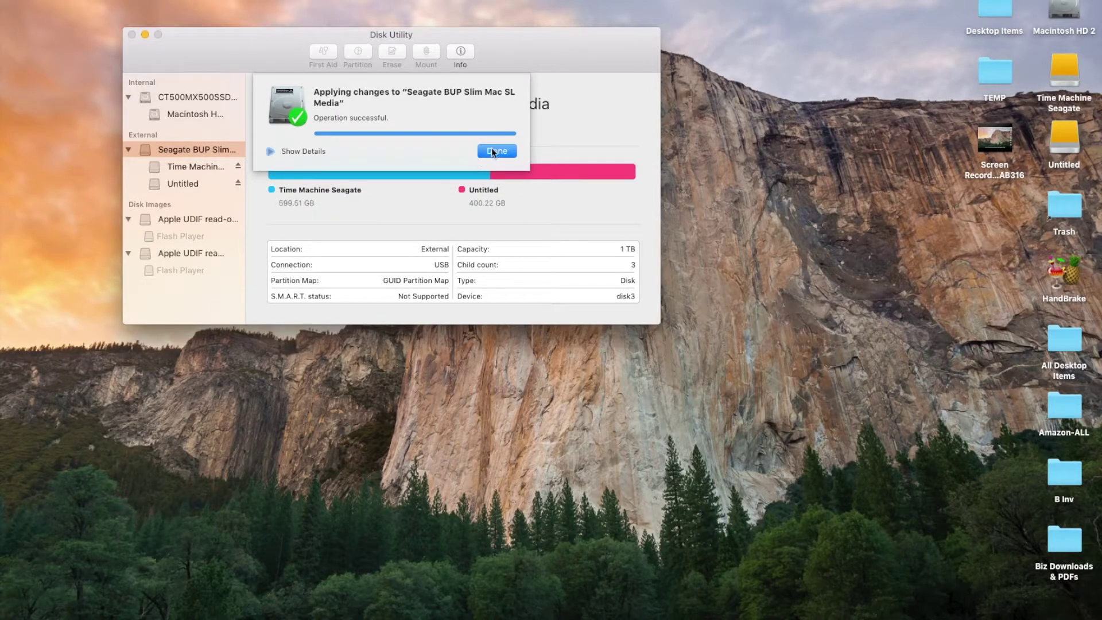
left_click(272, 152)
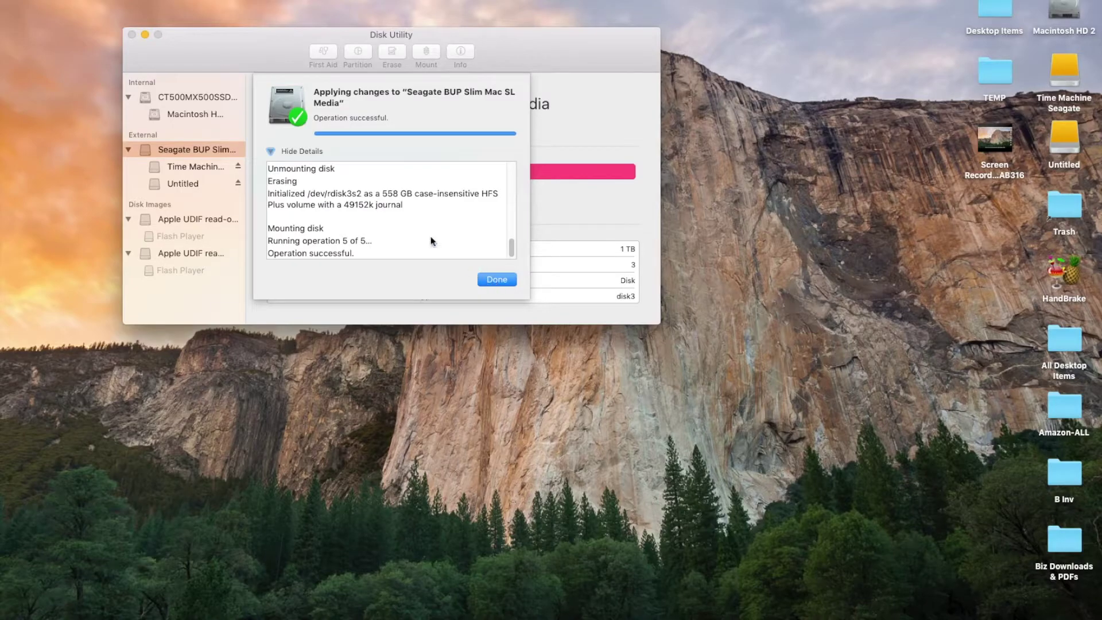
left_click(270, 151)
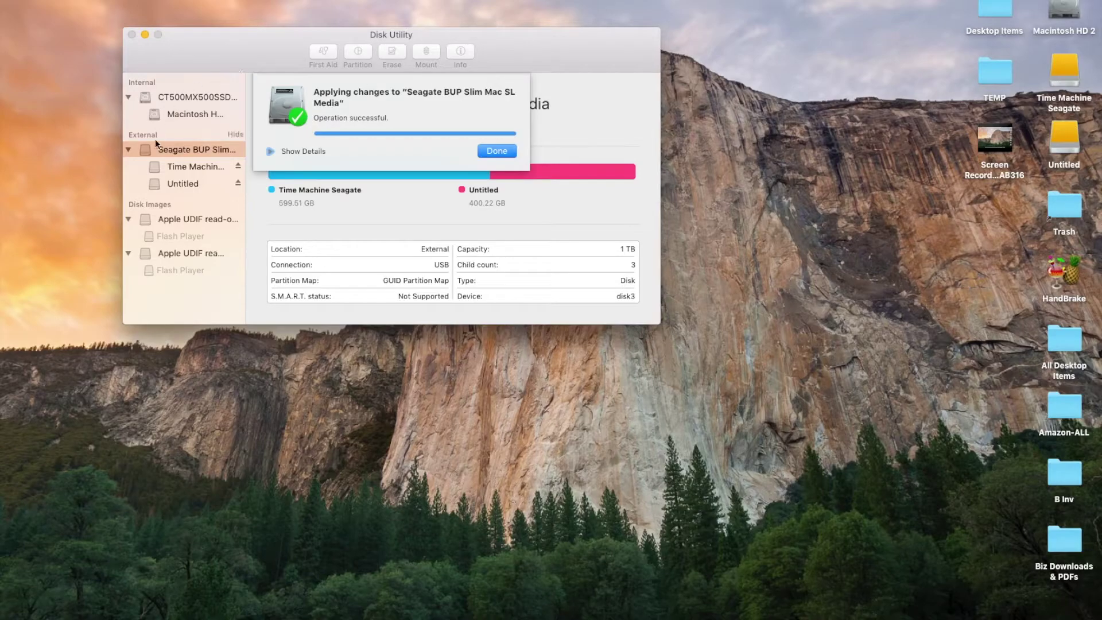
left_click(506, 148)
Step: Examine the information of the Untitled and Time Machine Seagate volumes and of their parent Seagate drive
left_click(178, 184)
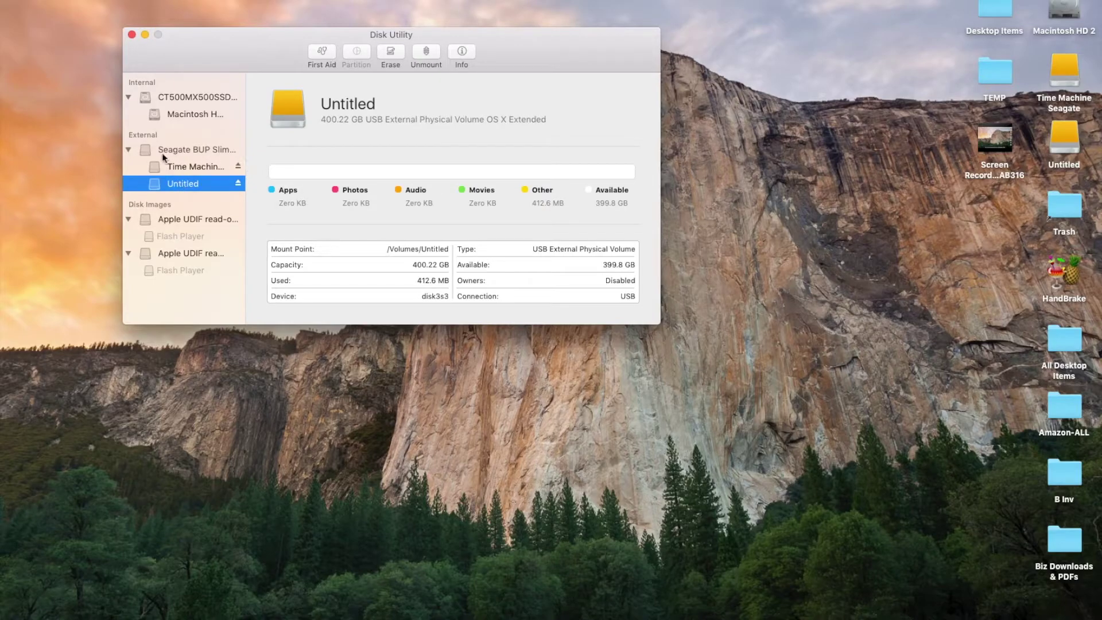
left_click(179, 167)
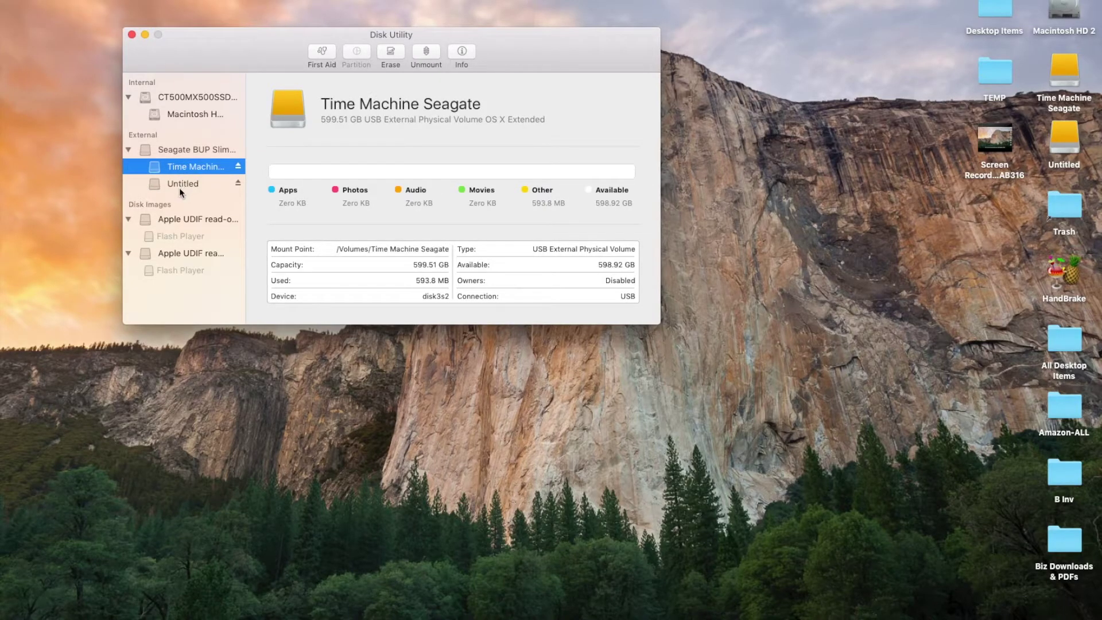
left_click(180, 185)
left_click(187, 150)
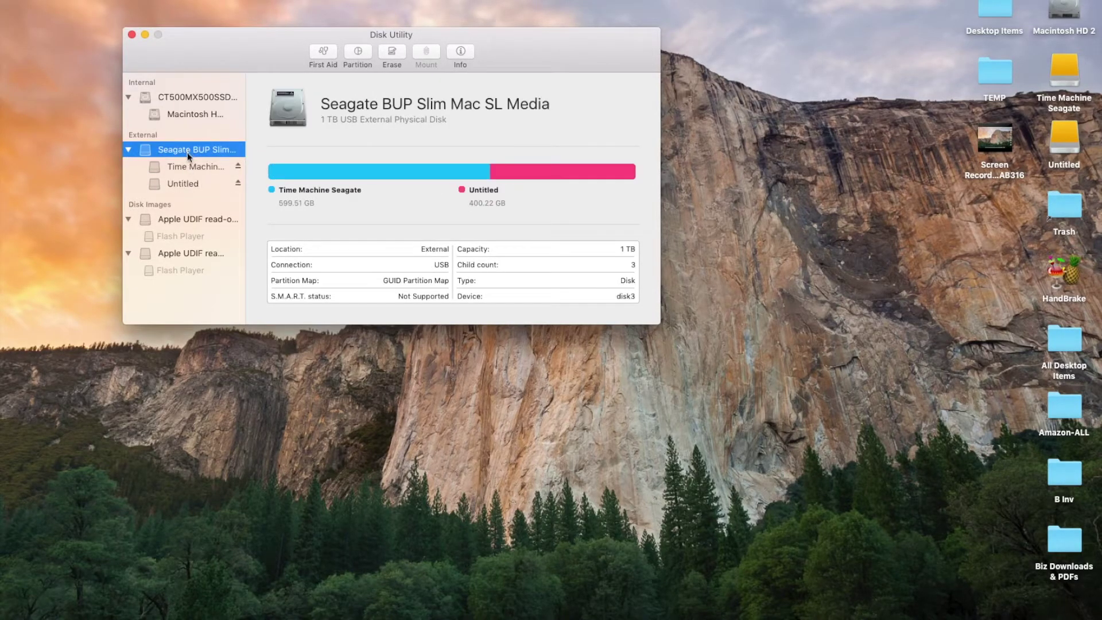
left_click(188, 165)
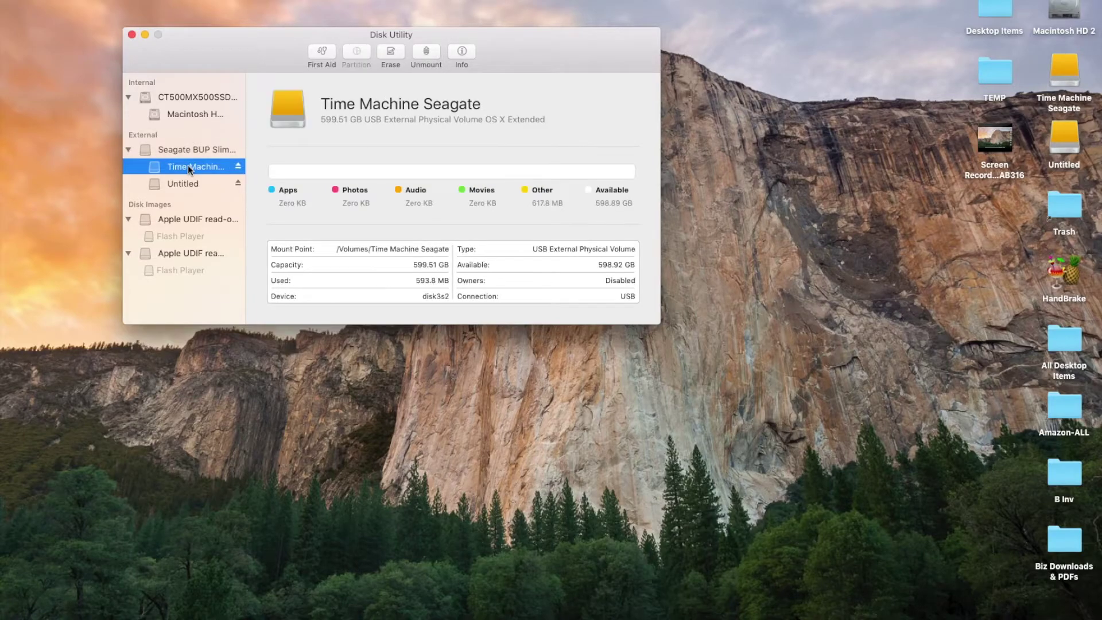
left_click(187, 151)
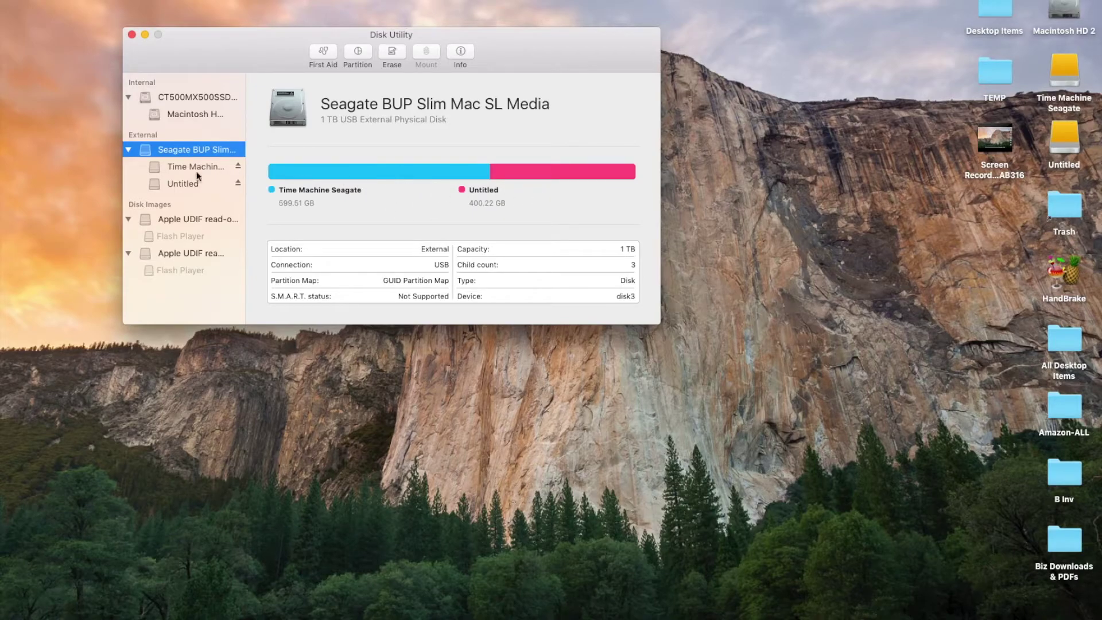
Step: Show the Untitled volume in Finder and make the Finder window taller so its devices are listed
left_click(191, 185)
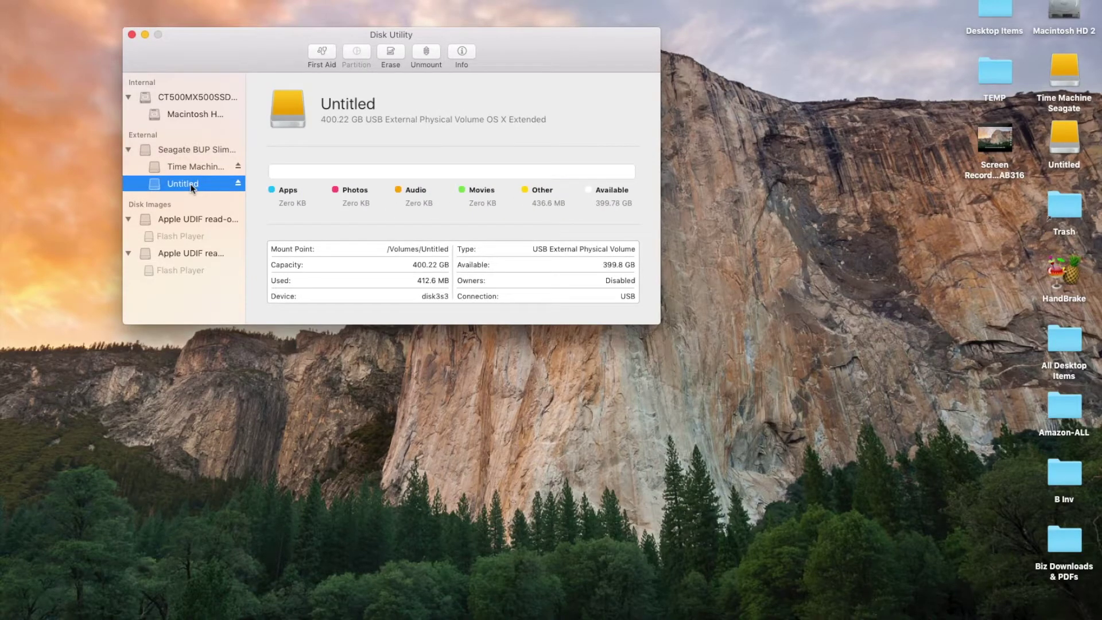
right_click(191, 187)
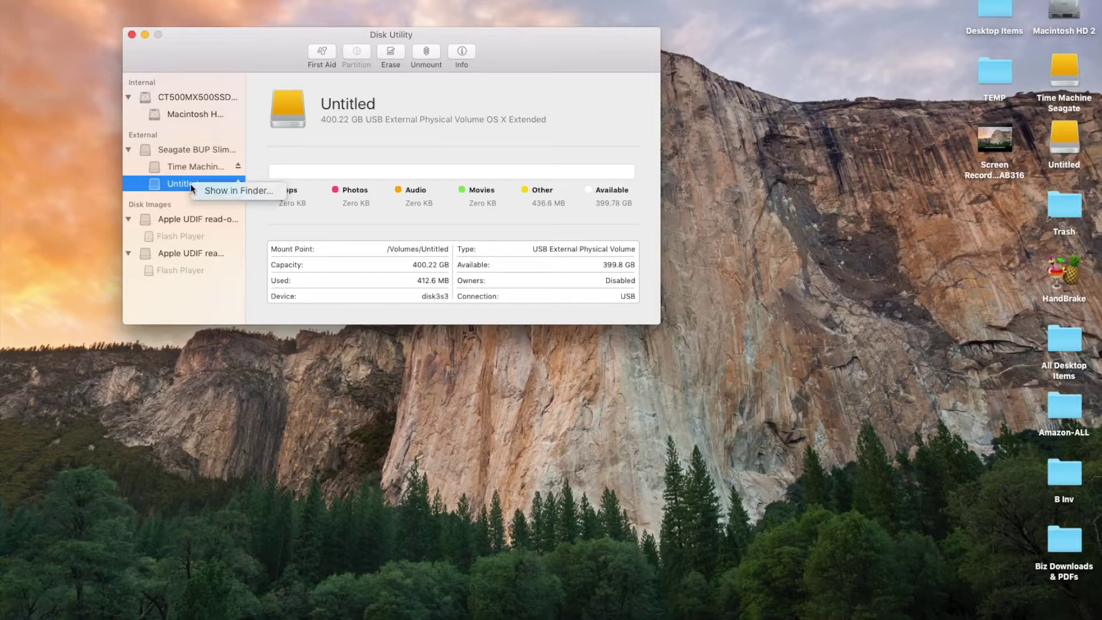
left_click(218, 195)
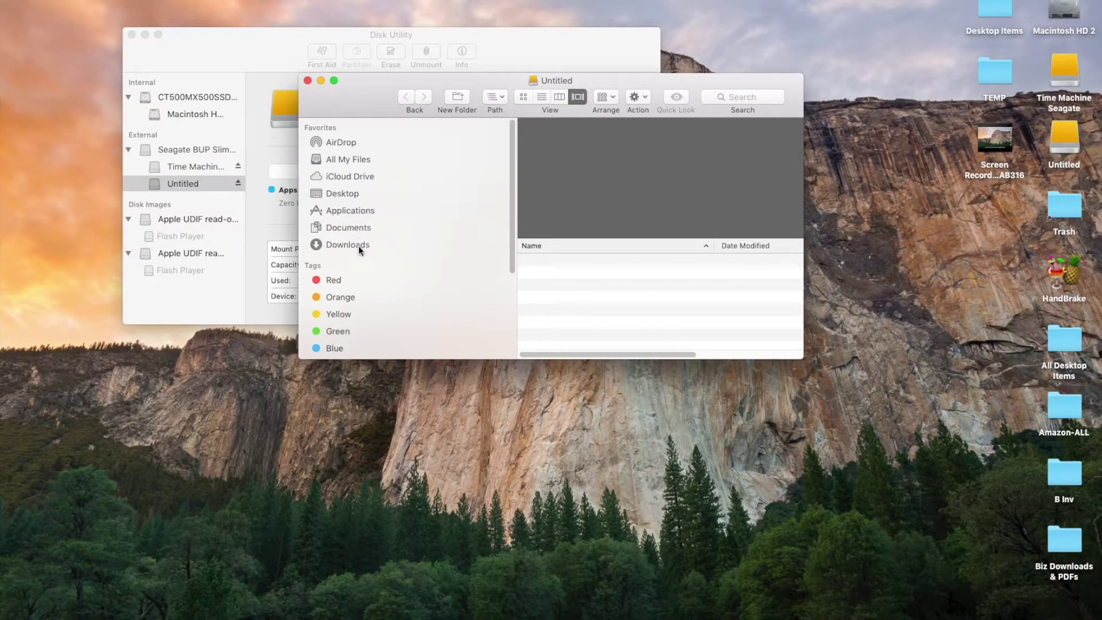
scroll(366, 250, "down", 5)
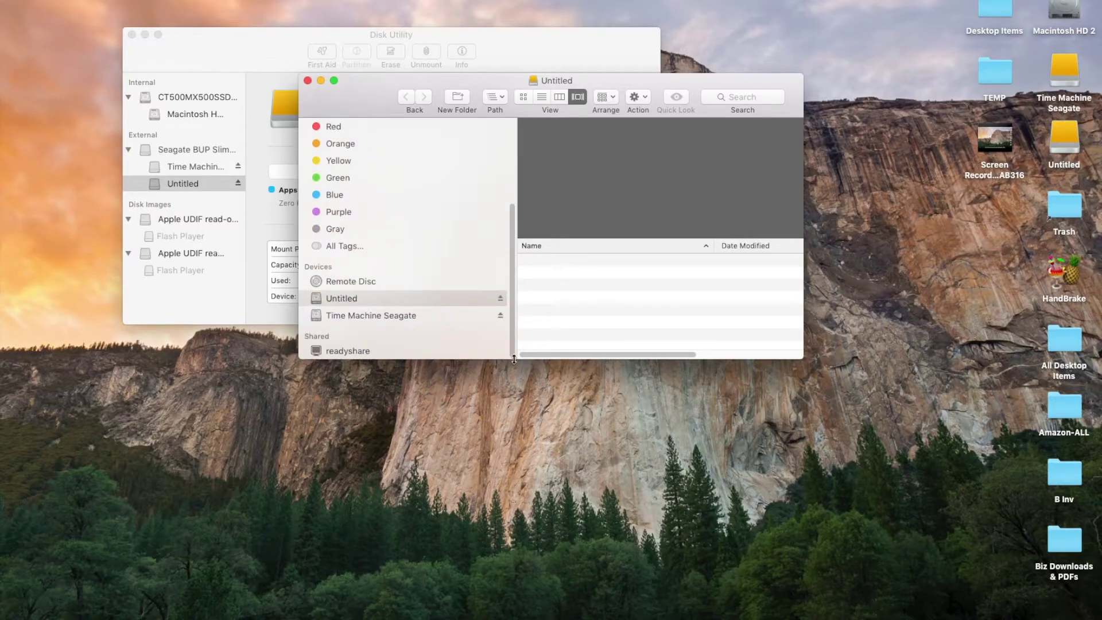
left_click_drag(509, 358, 519, 437)
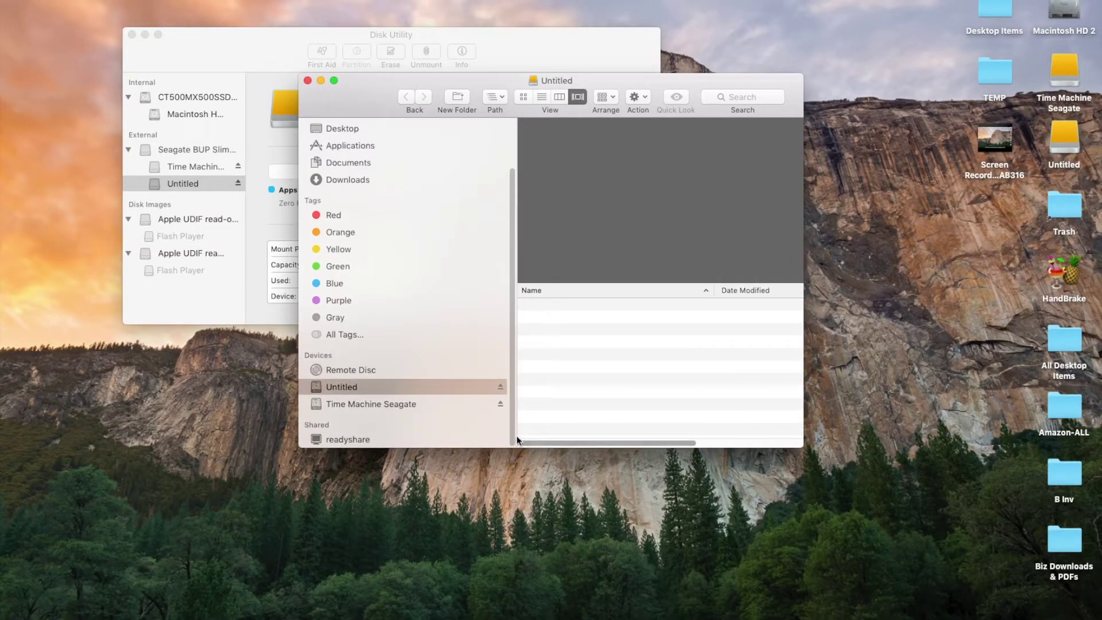
Step: Look through the contents of the Time Machine Seagate and Untitled volumes in Finder
left_click(500, 388)
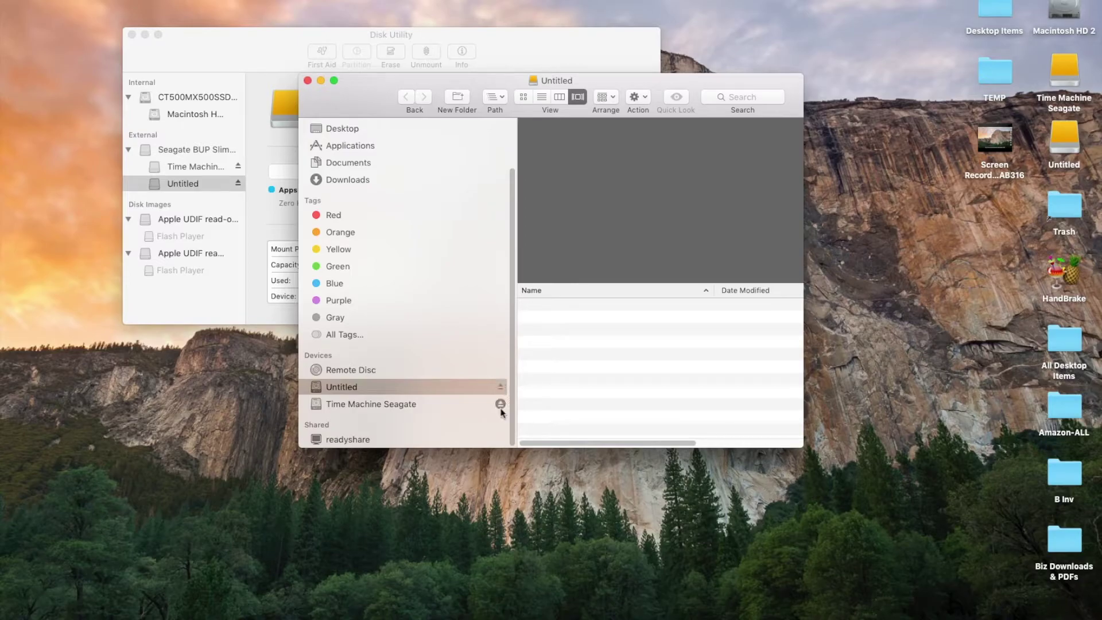
left_click(385, 406)
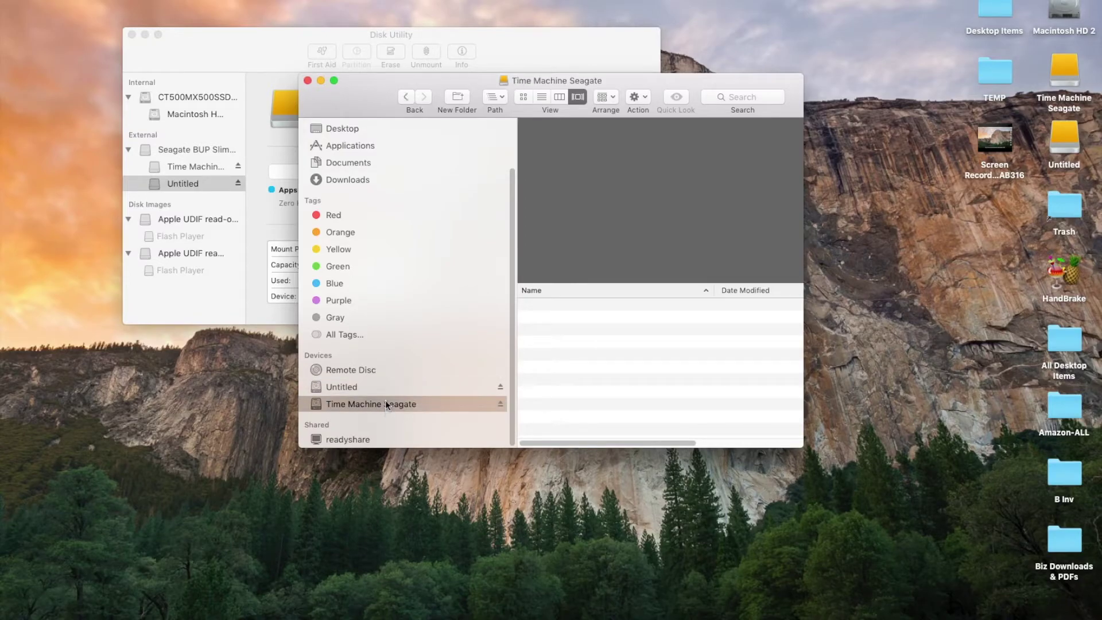
left_click(384, 387)
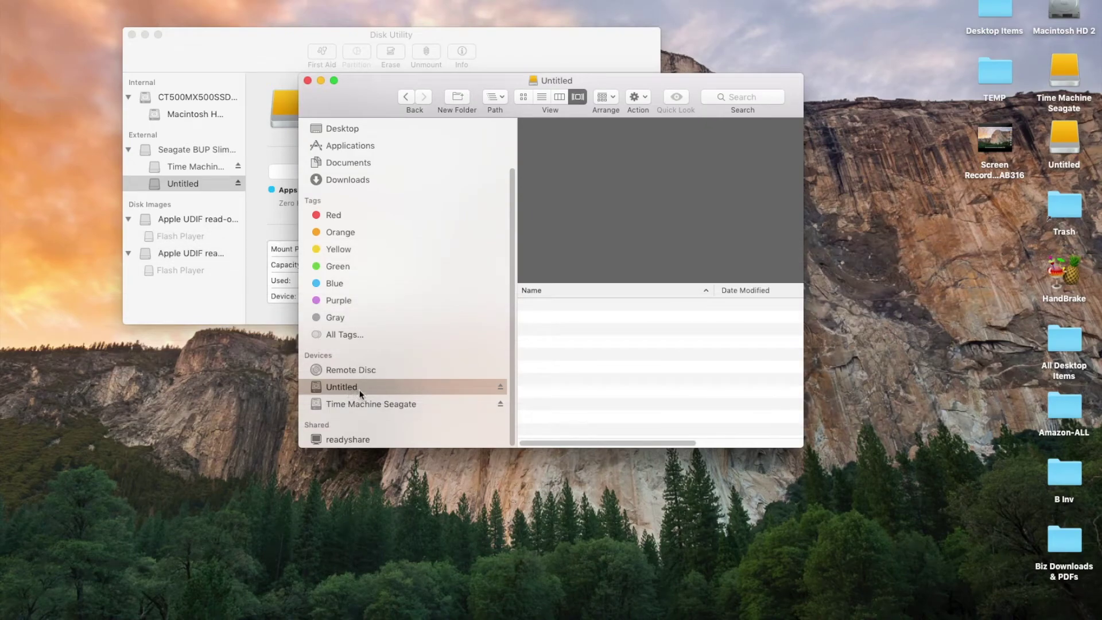
left_click(367, 401)
Step: Rename the Untitled volume as Seagate Manual Backup in its info window and close that window
left_click(353, 389)
right_click(352, 390)
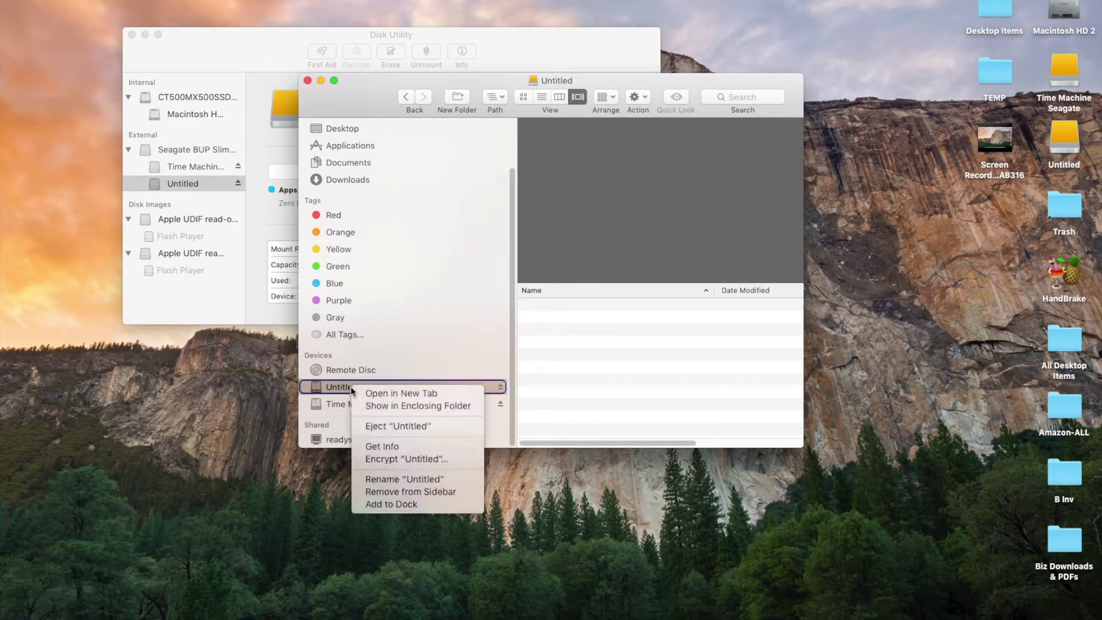
left_click(377, 447)
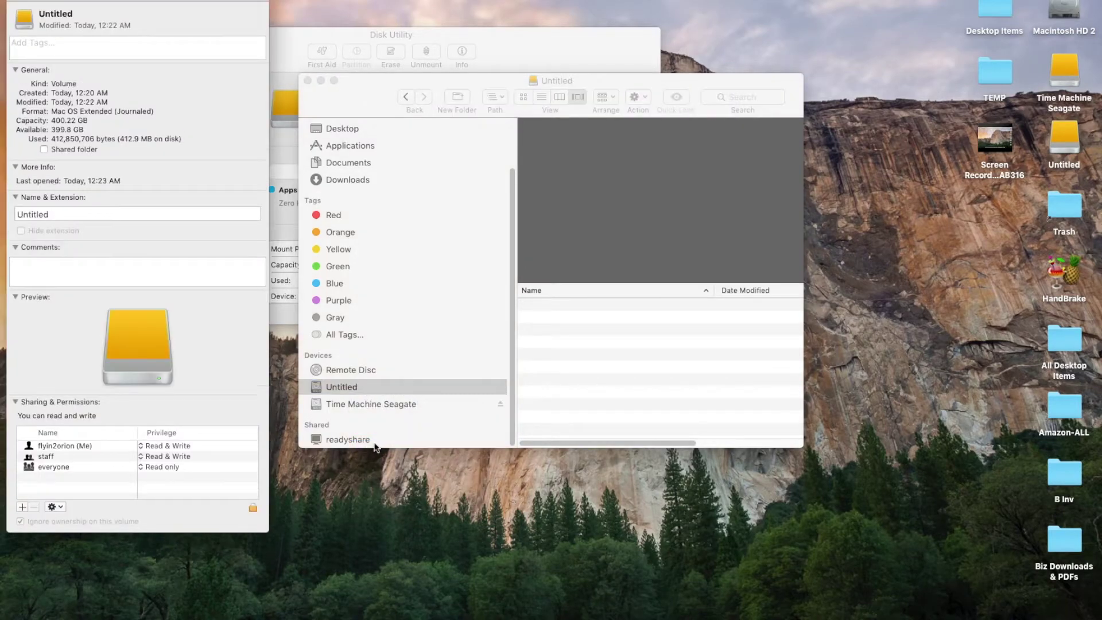
double_click(36, 216)
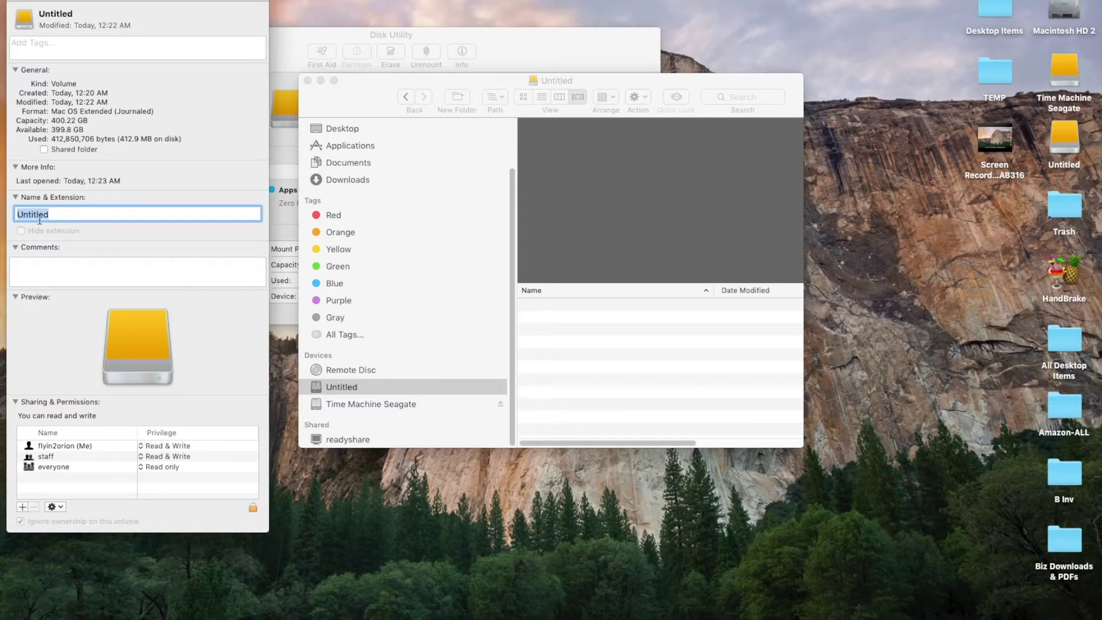
type("Seagate Manual Backup")
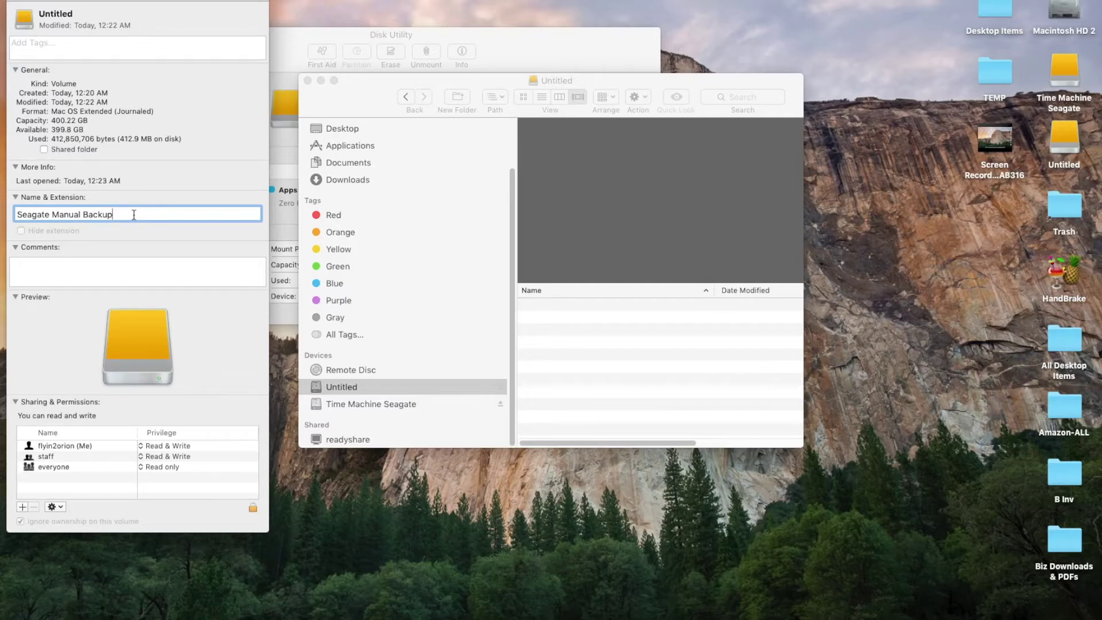
left_click(19, 3)
Step: Move the Finder window aside and check the Time Machine Seagate and Seagate Manual Backup volumes
left_click_drag(356, 95, 289, 40)
left_click(306, 348)
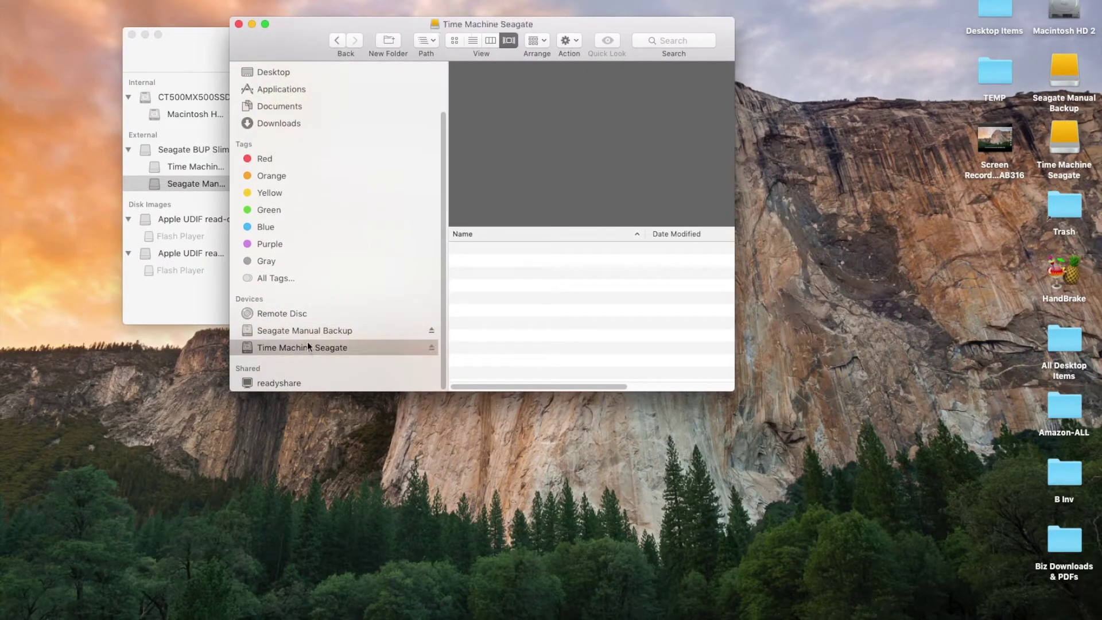
left_click(308, 331)
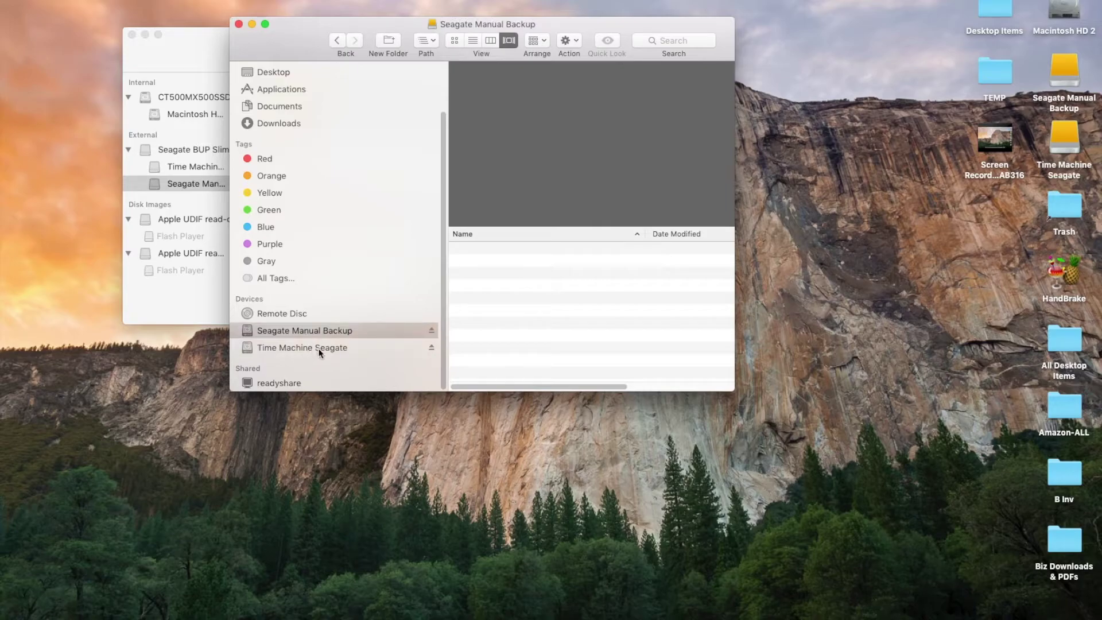
Step: Close the Finder window, review the Seagate drive and its two volumes in Disk Utility, and close Disk Utility
left_click(314, 347)
left_click(238, 24)
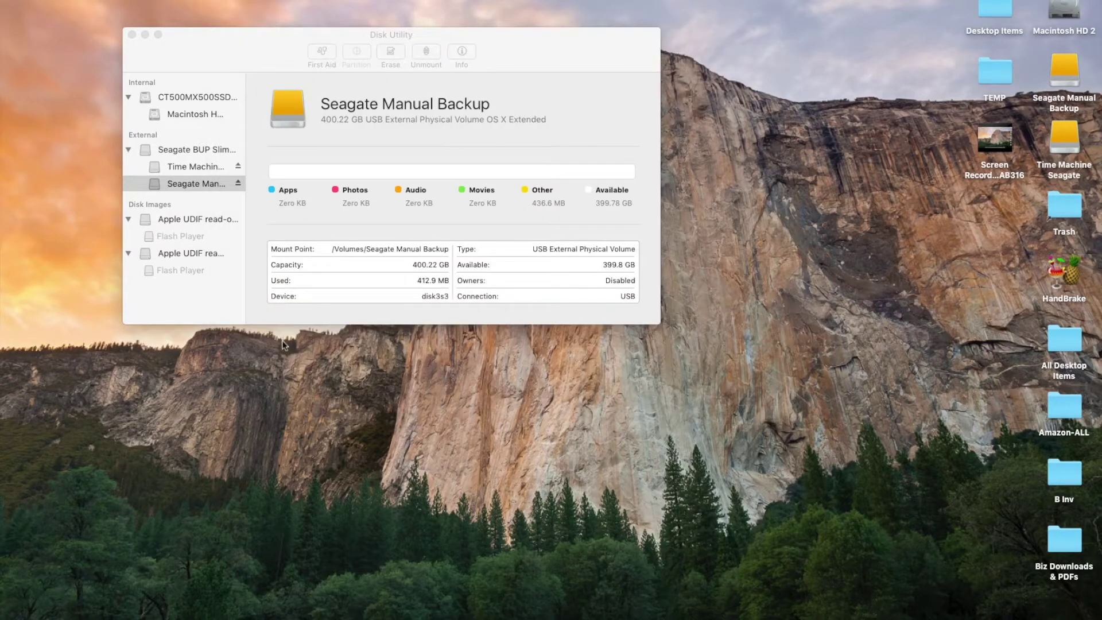
left_click(657, 321)
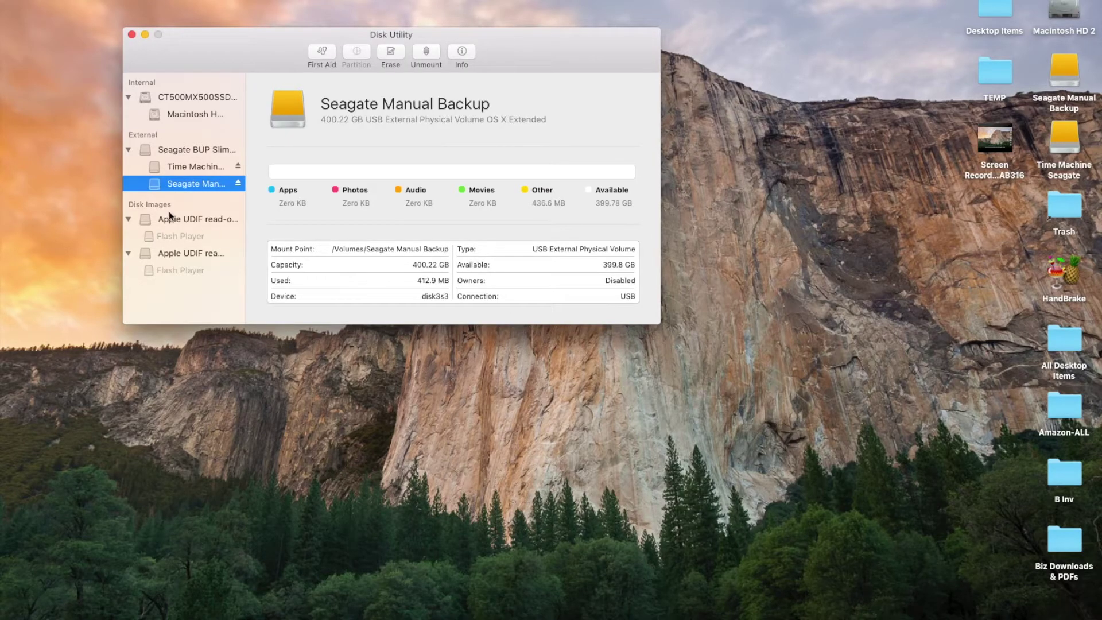
left_click(181, 170)
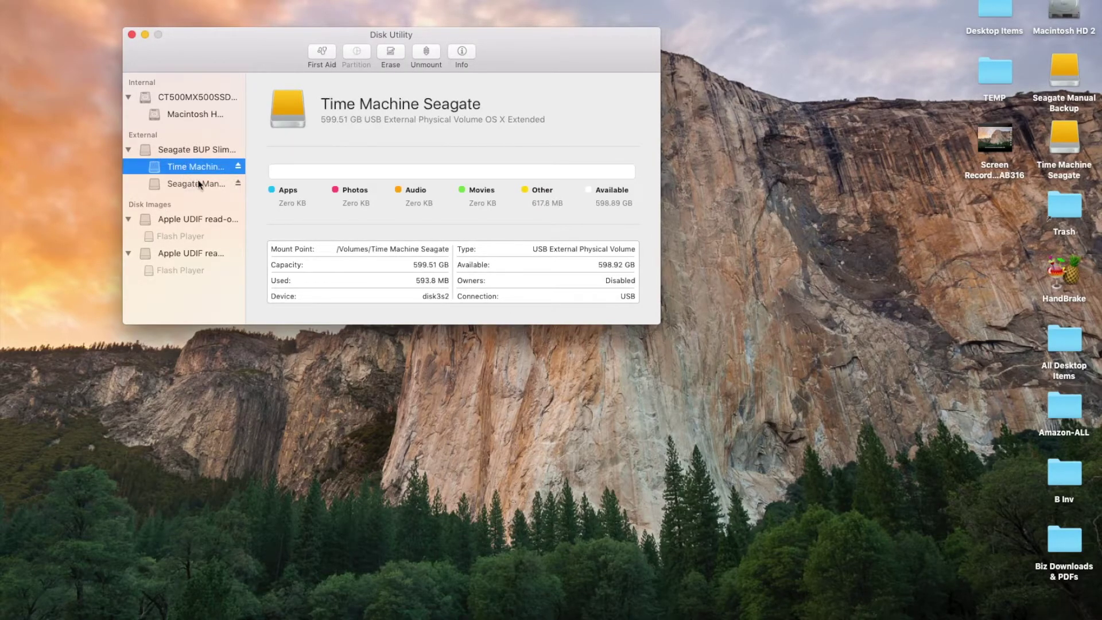
left_click(199, 184)
left_click(192, 151)
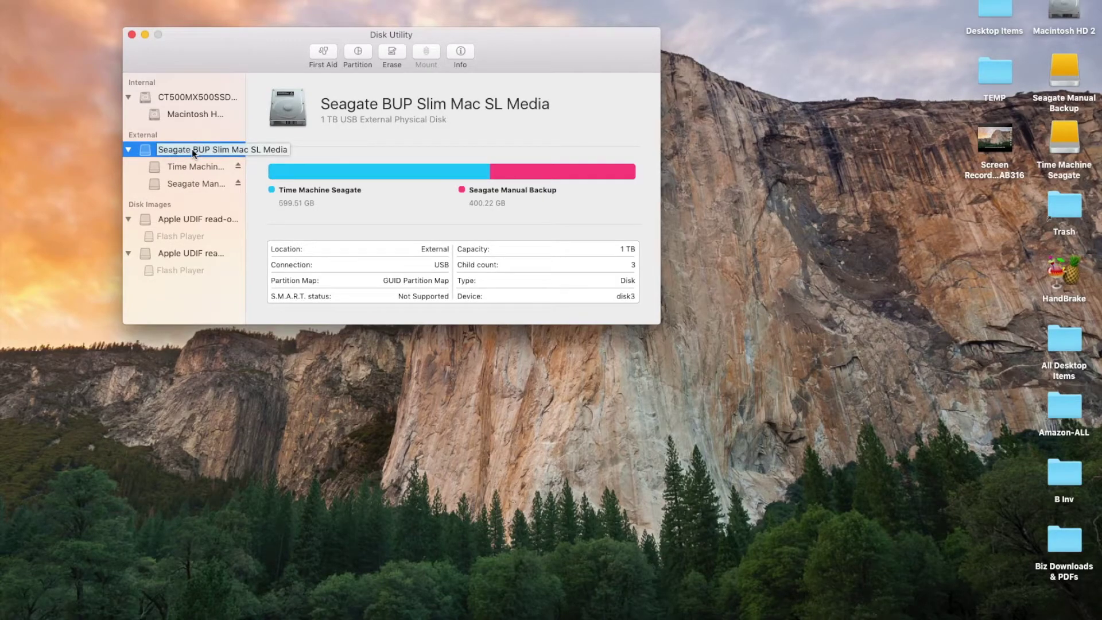
left_click(191, 167)
left_click(191, 183)
left_click(188, 166)
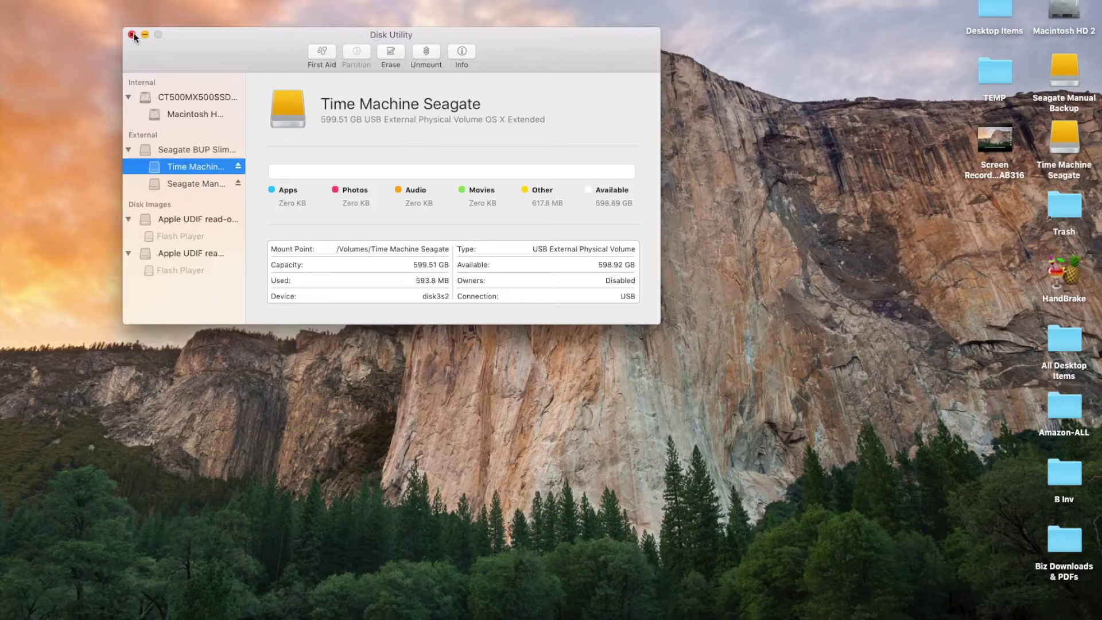
left_click(132, 35)
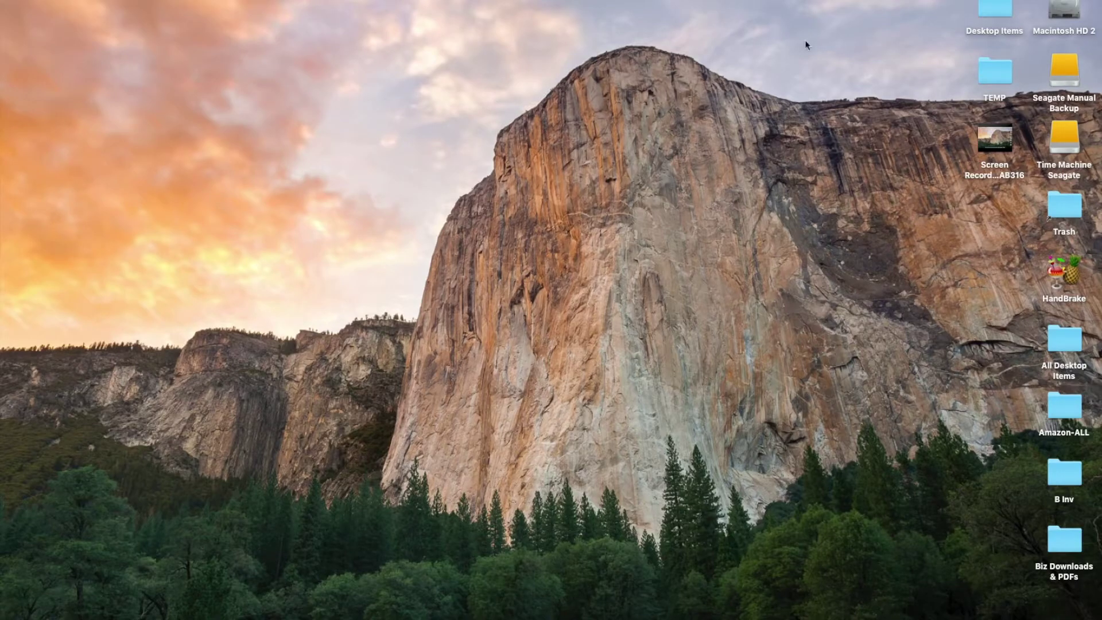
Step: Open the Time Machine preferences and move the window higher on the desktop
left_click(877, 2)
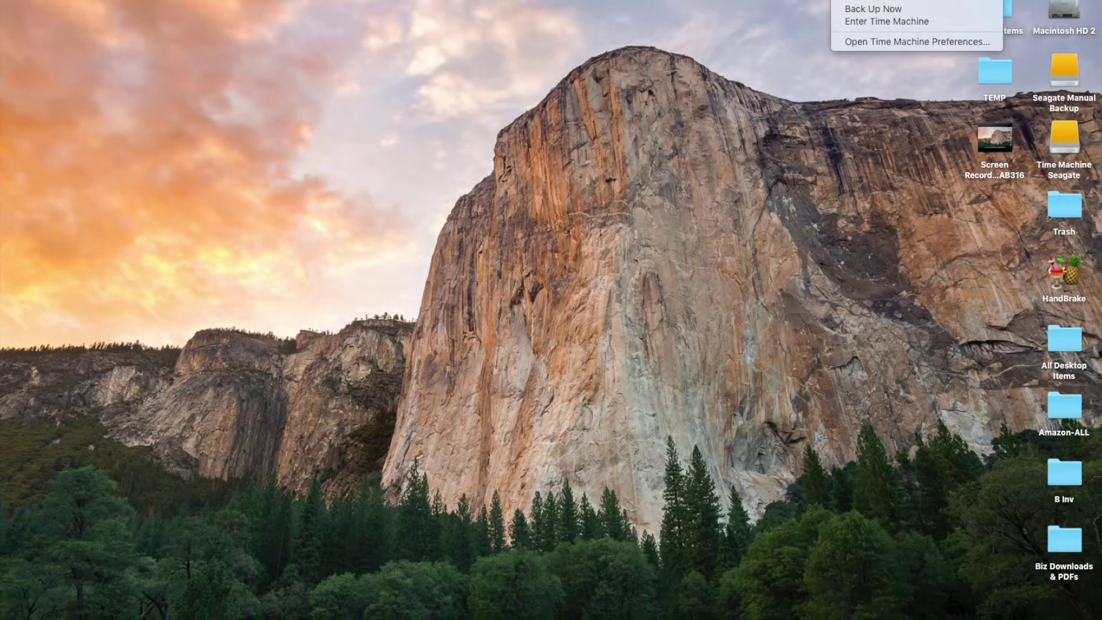
left_click(858, 42)
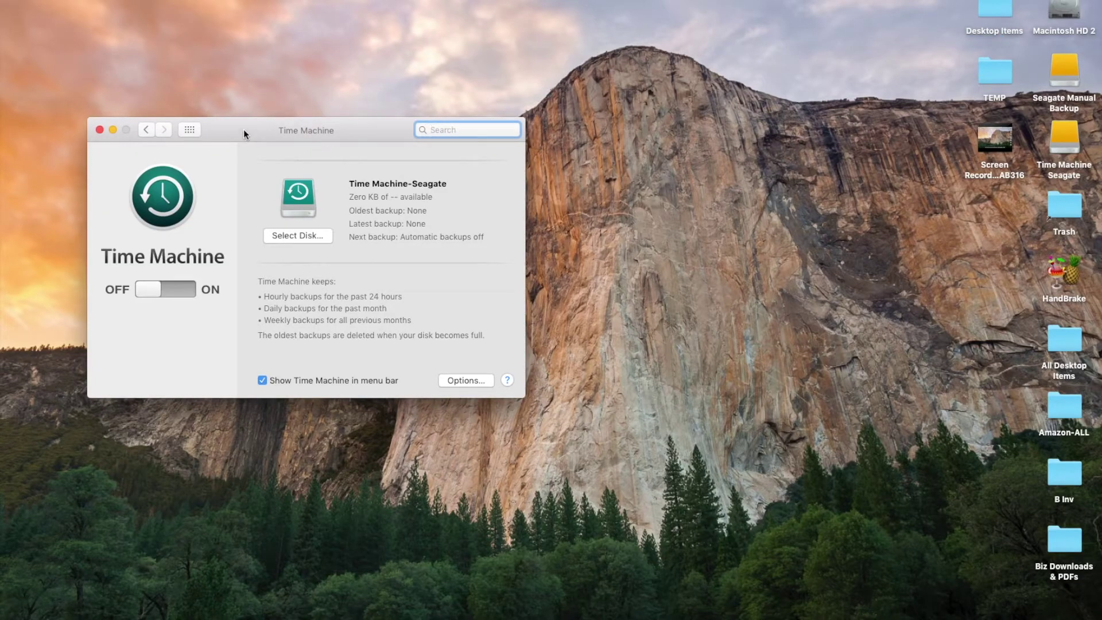
left_click_drag(244, 129, 279, 72)
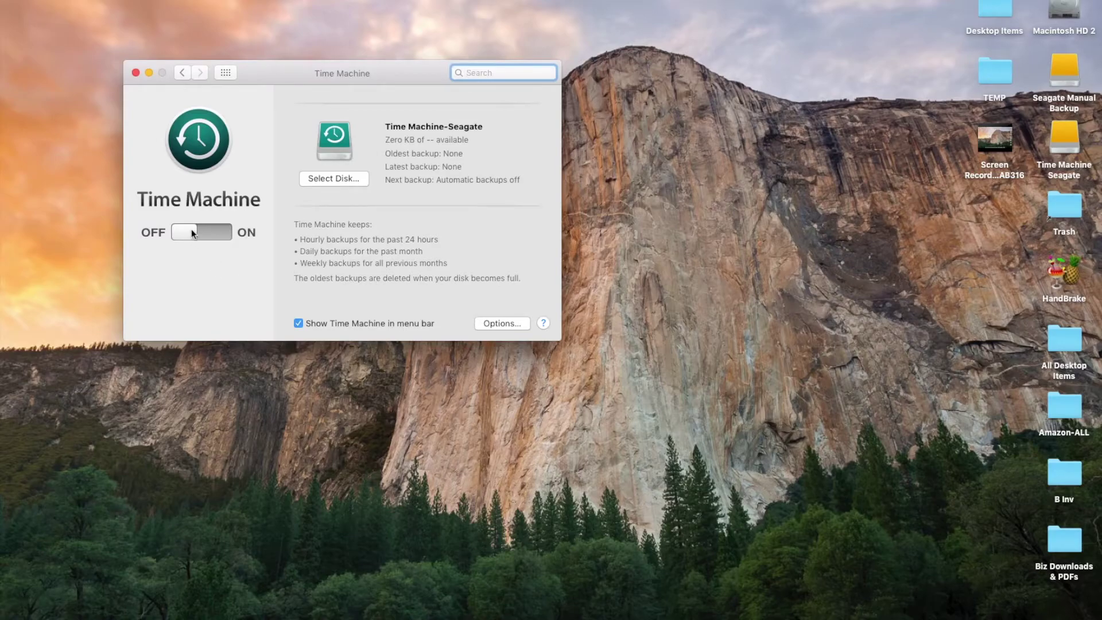
Step: Remove the old Time Machine-Seagate disk from the Time Machine backup disks and stop using it
left_click(334, 178)
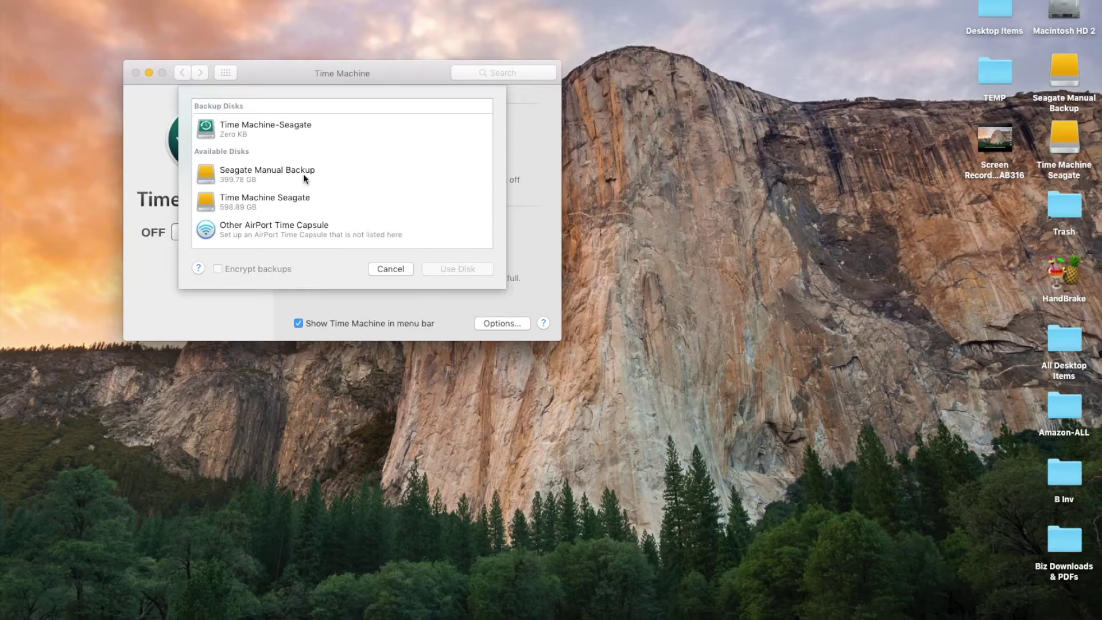
left_click(255, 129)
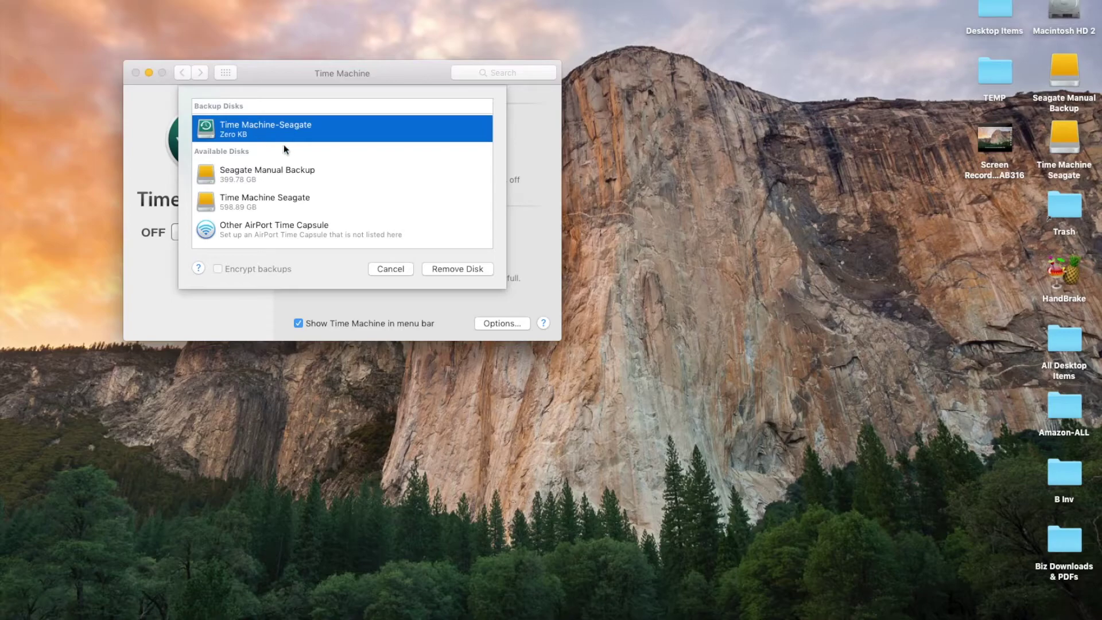
left_click(456, 270)
left_click(317, 154)
left_click_drag(505, 289, 518, 308)
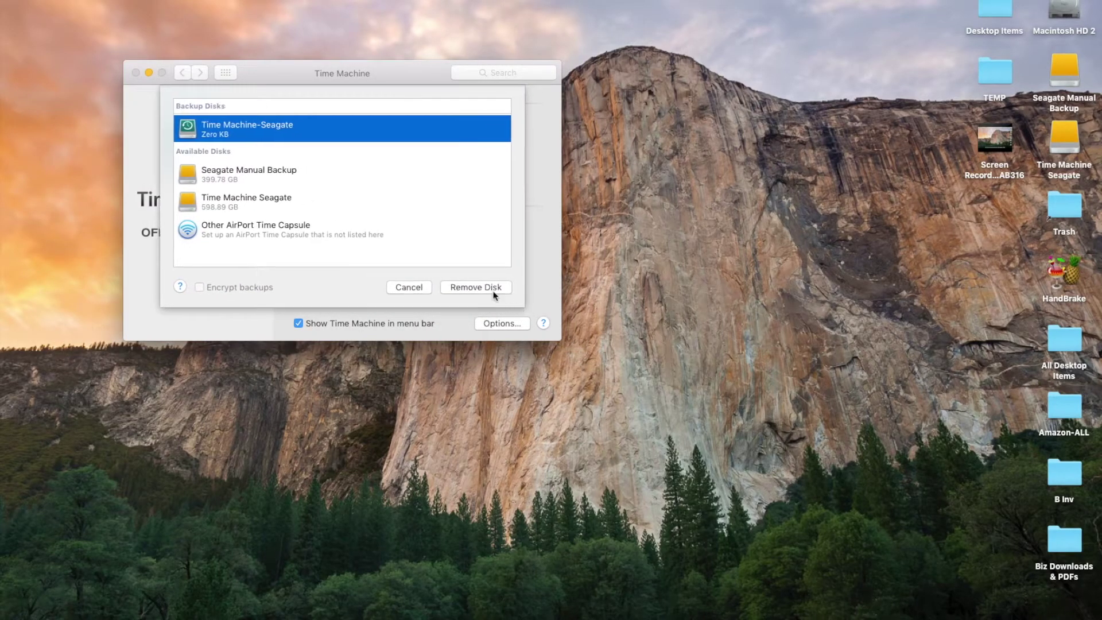
left_click(253, 199)
left_click(241, 135)
left_click(256, 204)
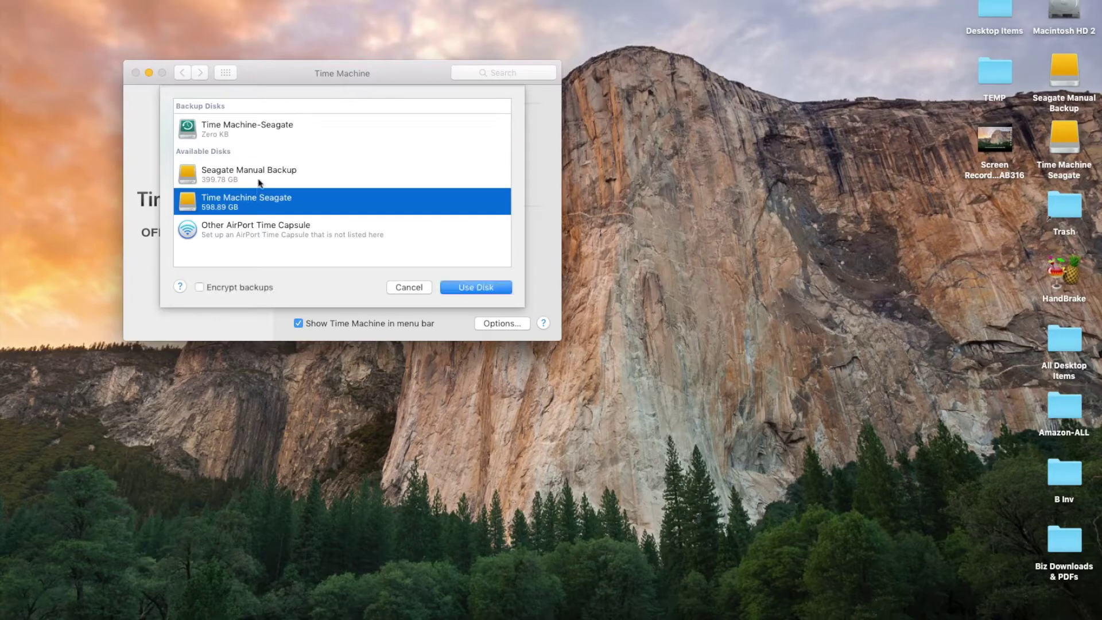
left_click(253, 132)
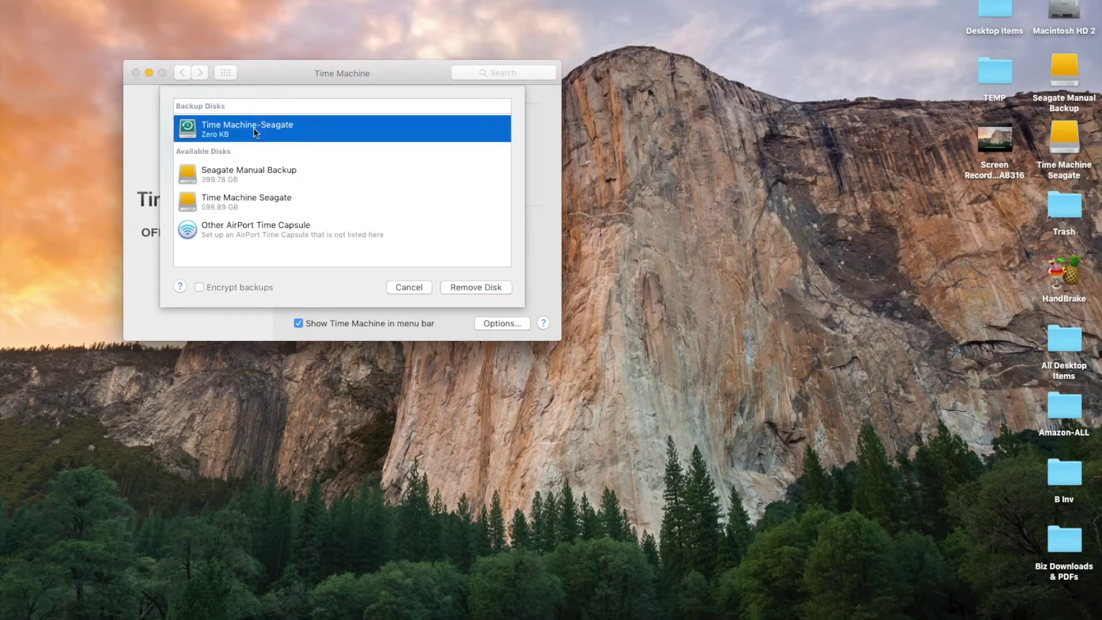
left_click(481, 287)
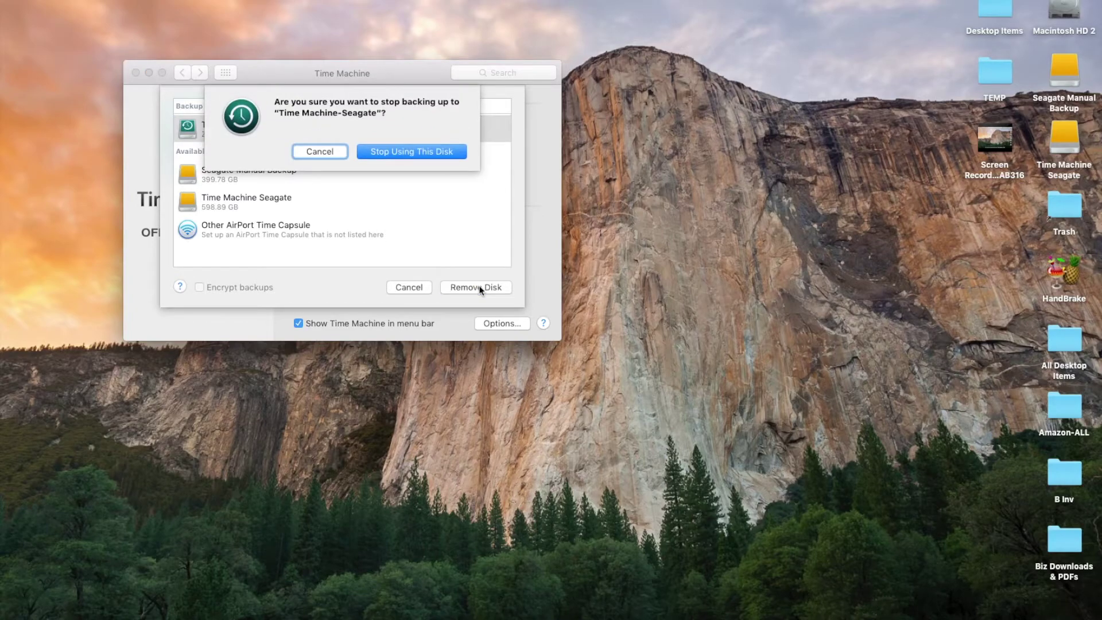
left_click(401, 150)
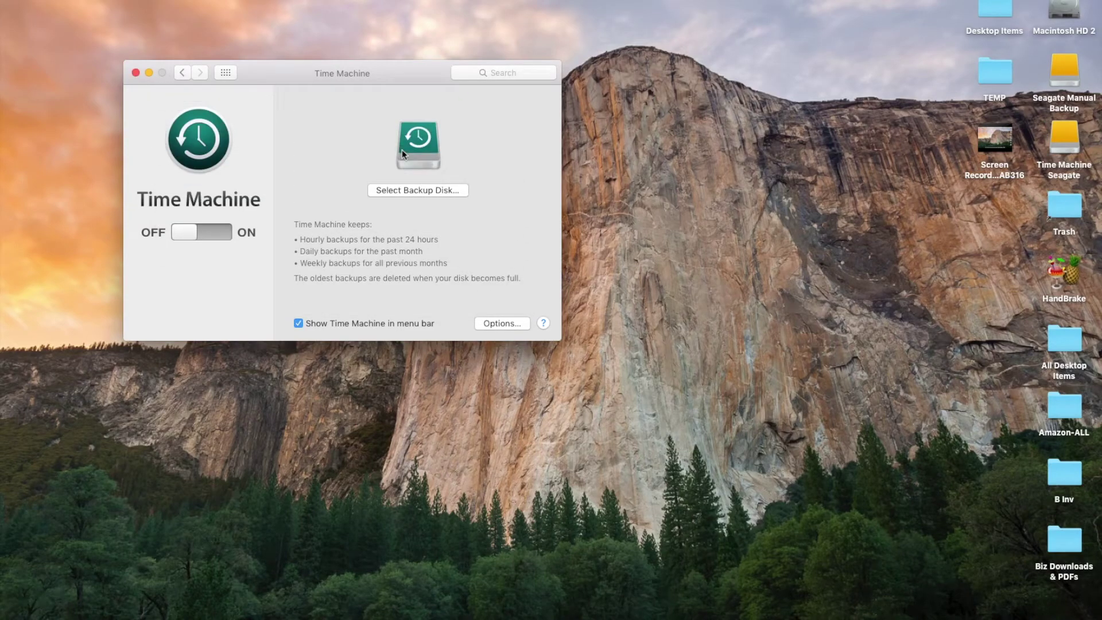
Step: Choose the Time Machine Seagate volume as the backup disk and switch automatic backups off
left_click(403, 191)
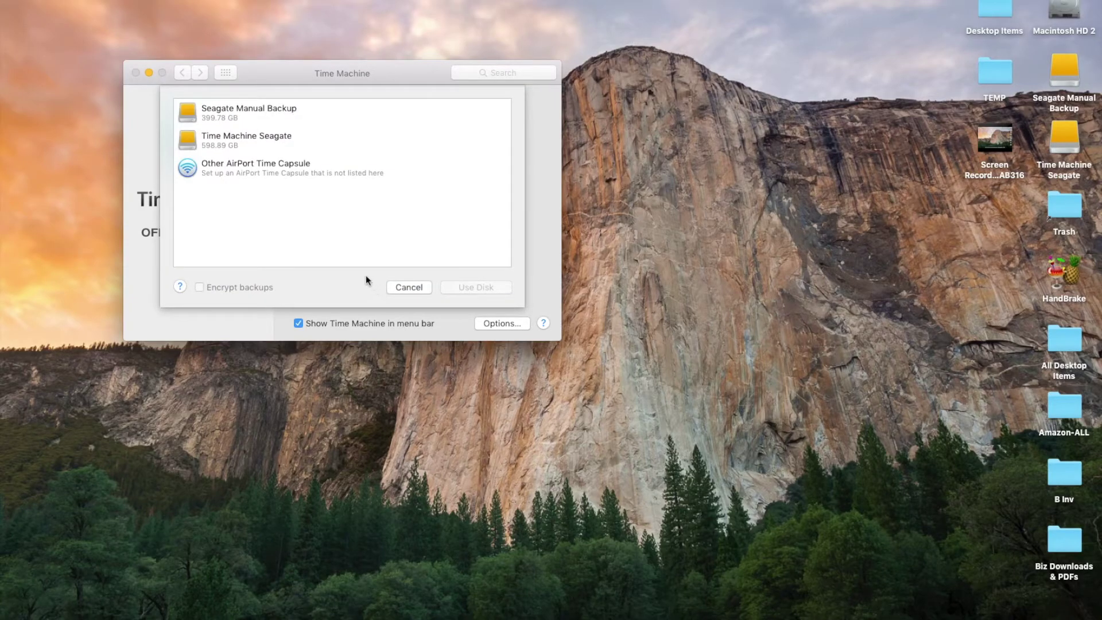
left_click(241, 138)
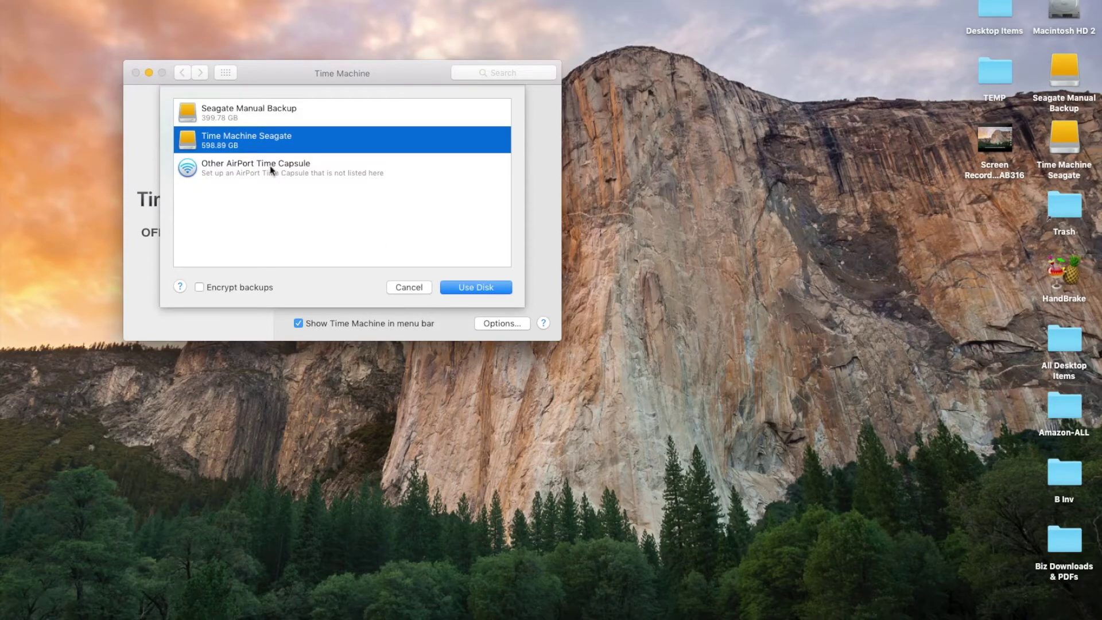
left_click(237, 113)
left_click(252, 142)
left_click(473, 290)
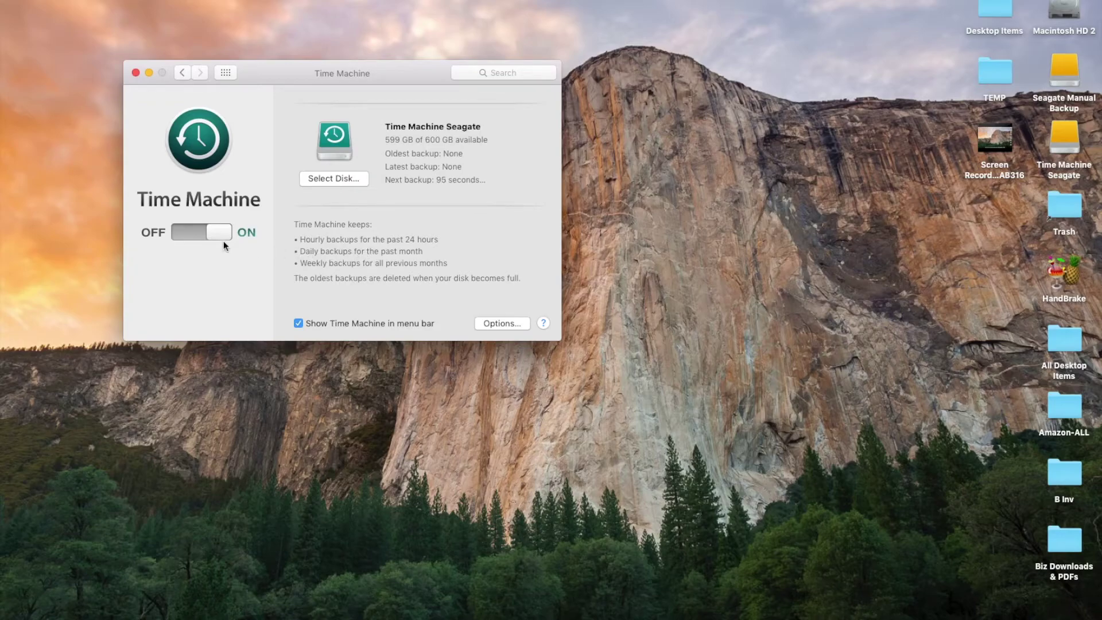
left_click(196, 232)
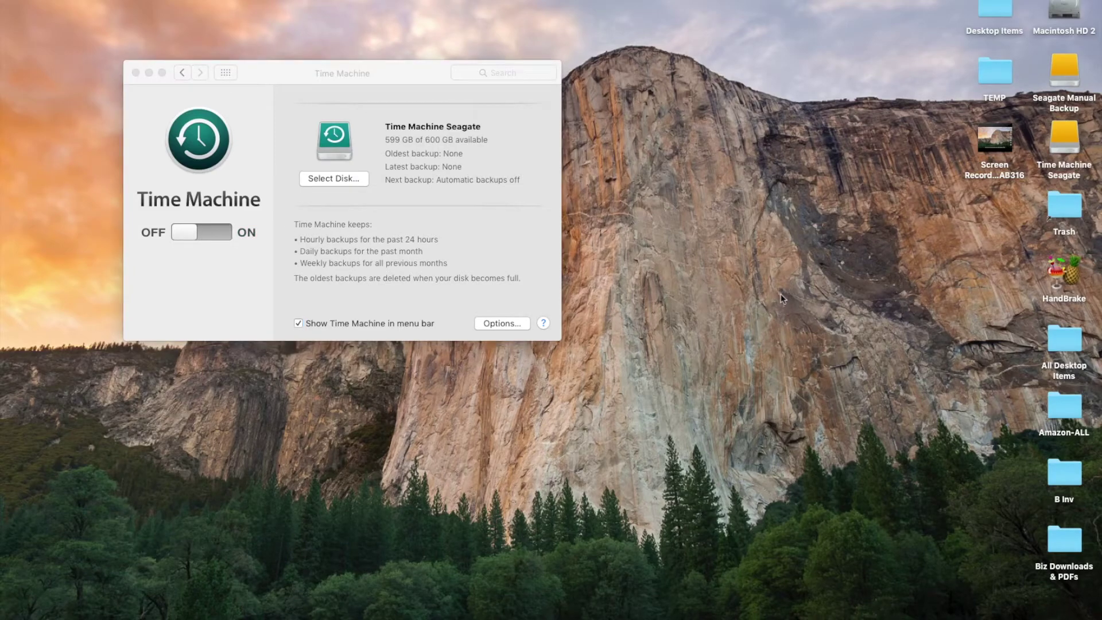
Step: Open the Seagate Manual Backup volume and copy the desktop folder Biz Downloads & PDFs into it
left_click(1064, 71)
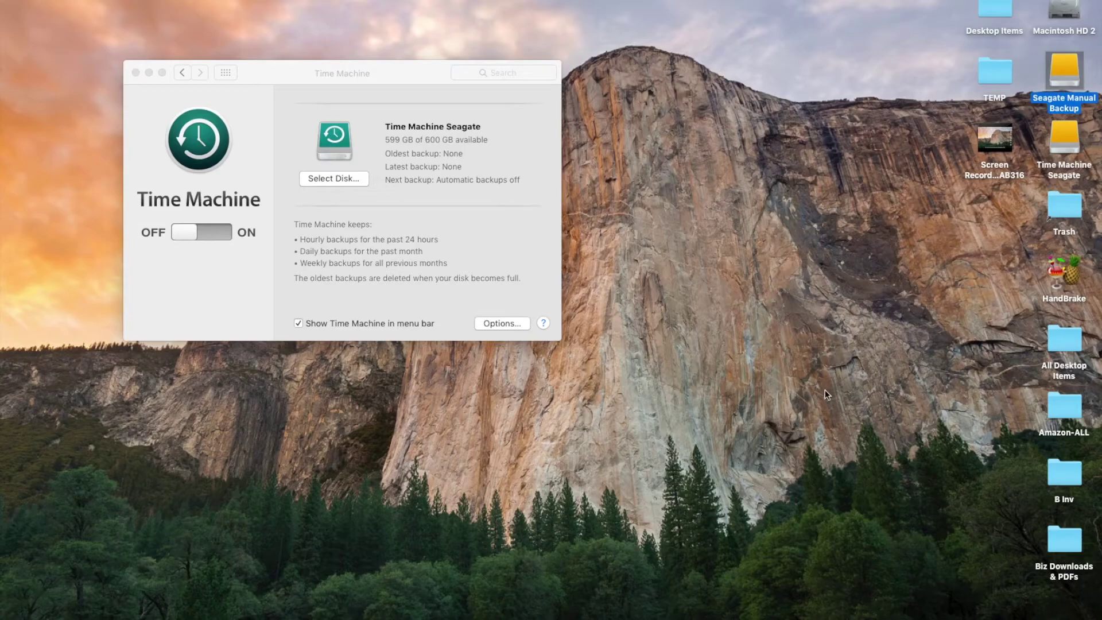
double_click(1069, 80)
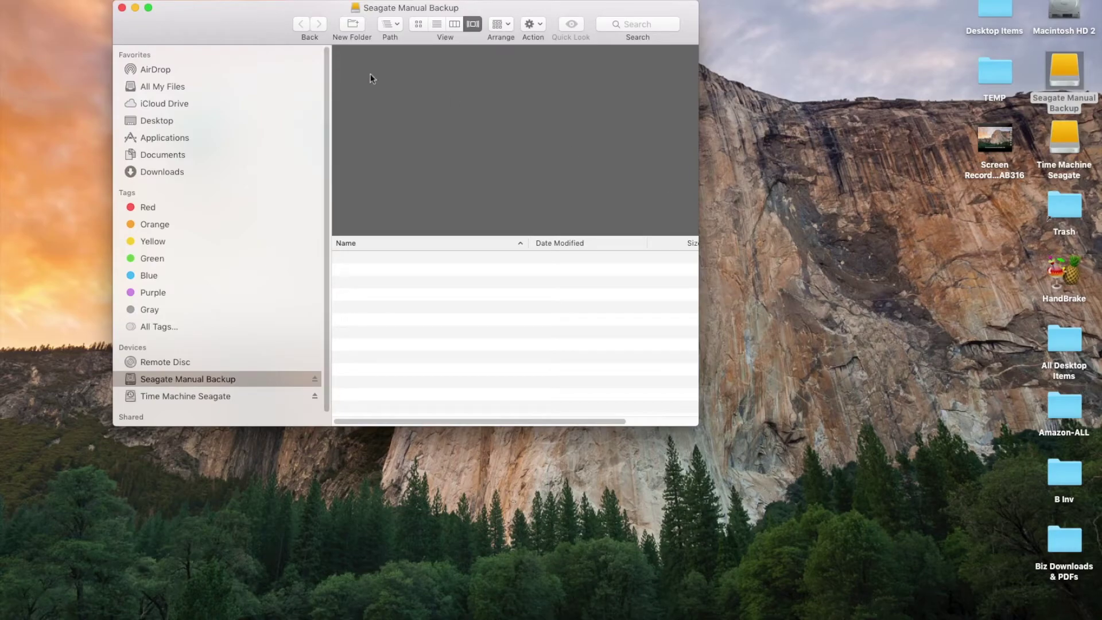
left_click_drag(1065, 541, 489, 289)
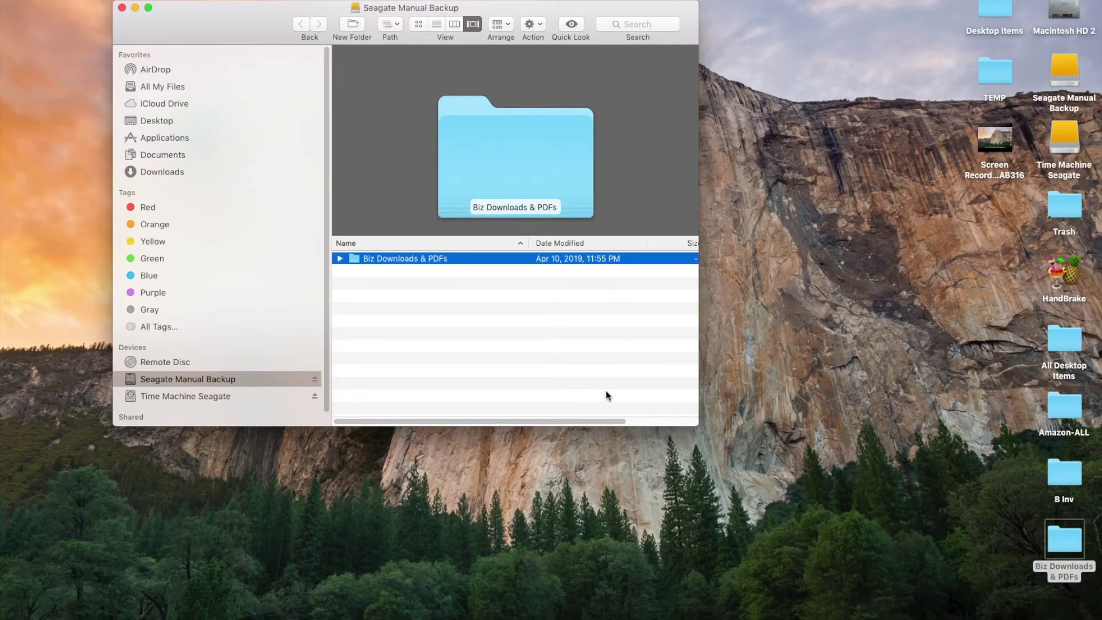
Step: Look through the copied Biz Downloads & PDFs folder on the Seagate Manual Backup volume and close its window
left_click_drag(597, 424, 661, 418)
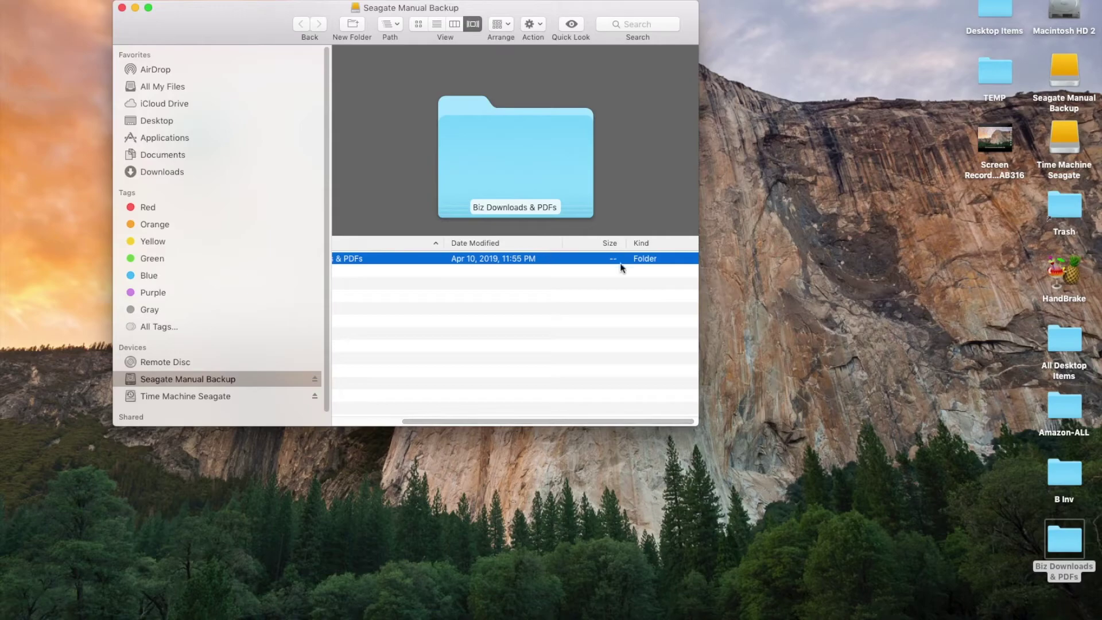
left_click_drag(454, 424, 402, 422)
double_click(500, 176)
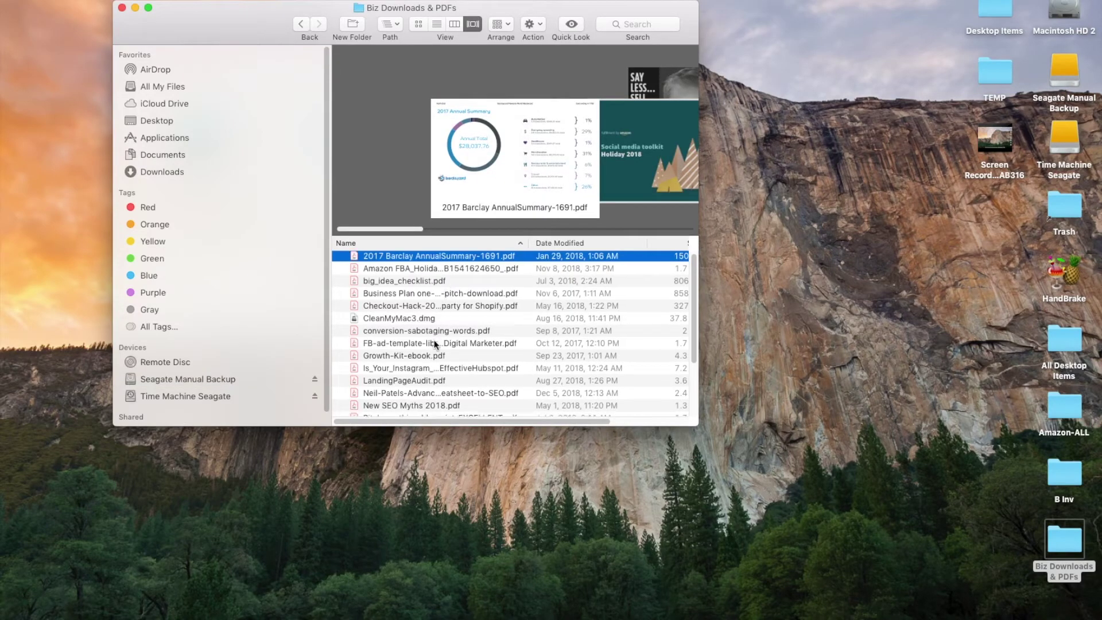
left_click_drag(384, 230, 425, 228)
left_click(122, 8)
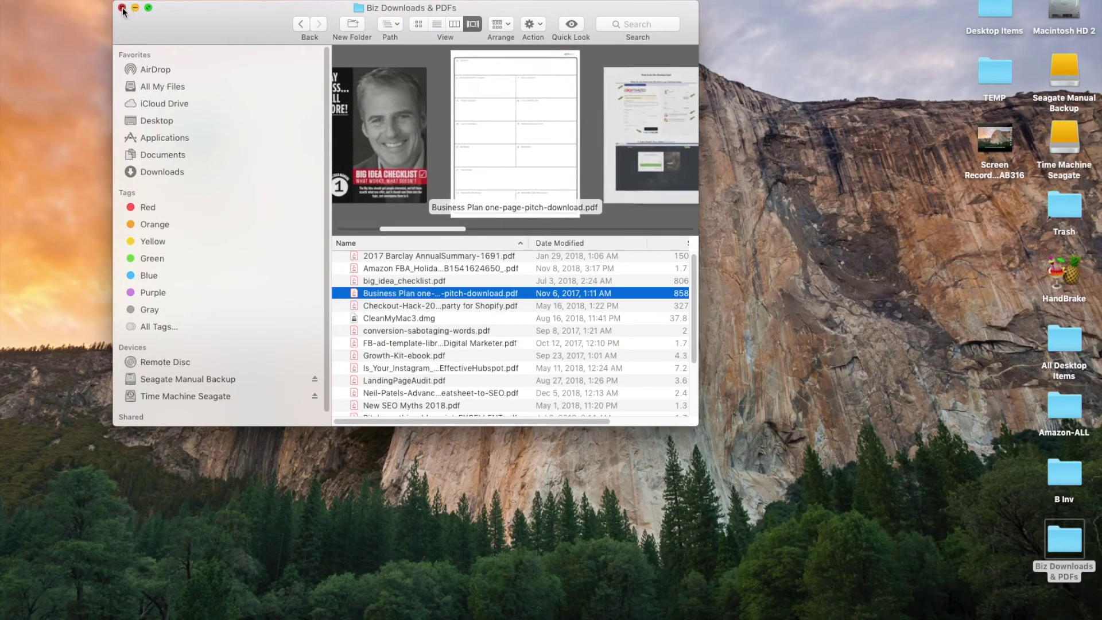
Step: Check the original Biz Downloads & PDFs folder on the desktop and its copy on Seagate Manual Backup, closing both windows
double_click(1056, 539)
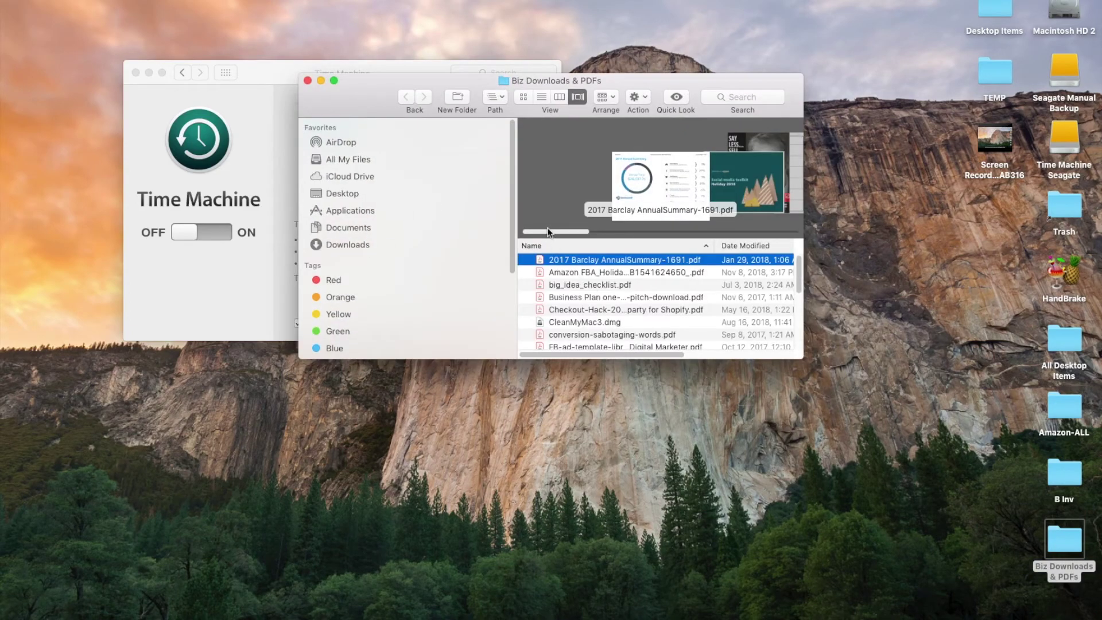
left_click_drag(548, 231, 665, 236)
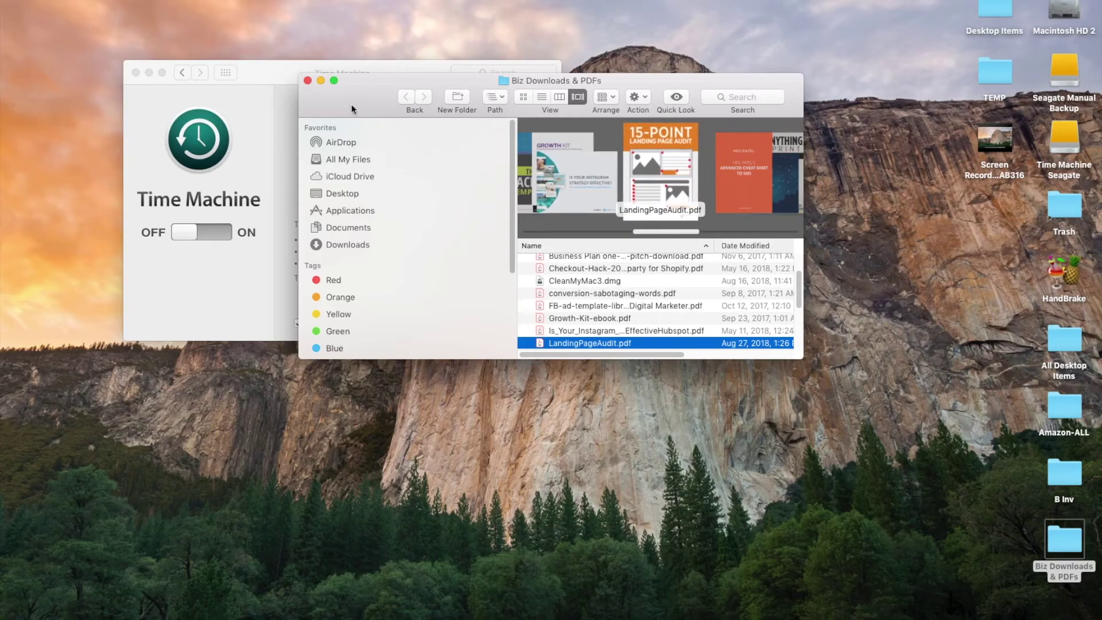
left_click(308, 80)
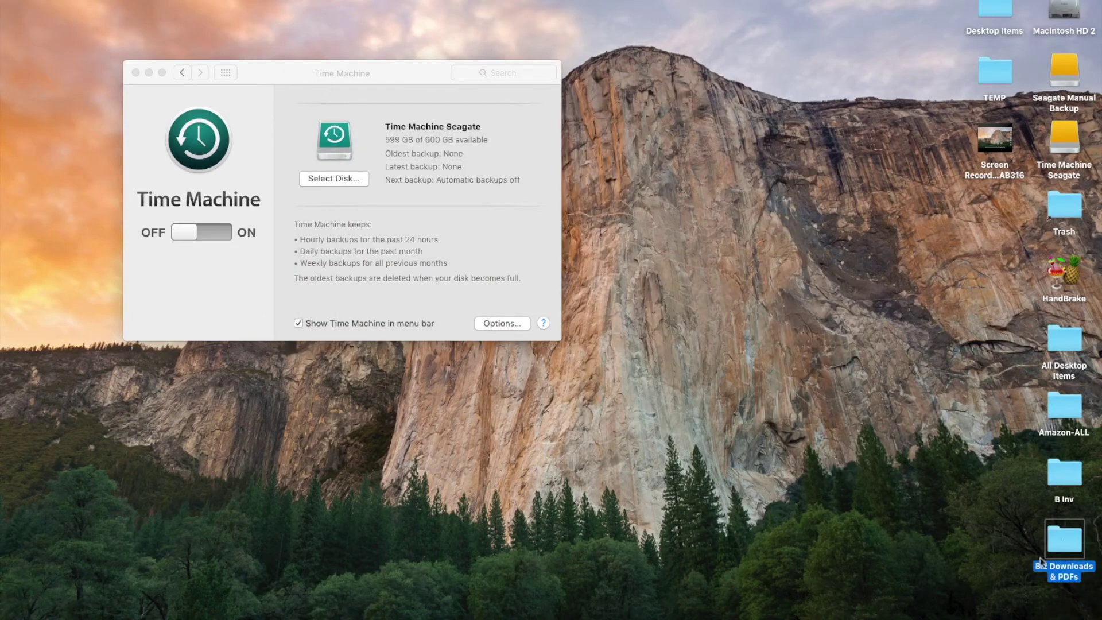
left_click(883, 371)
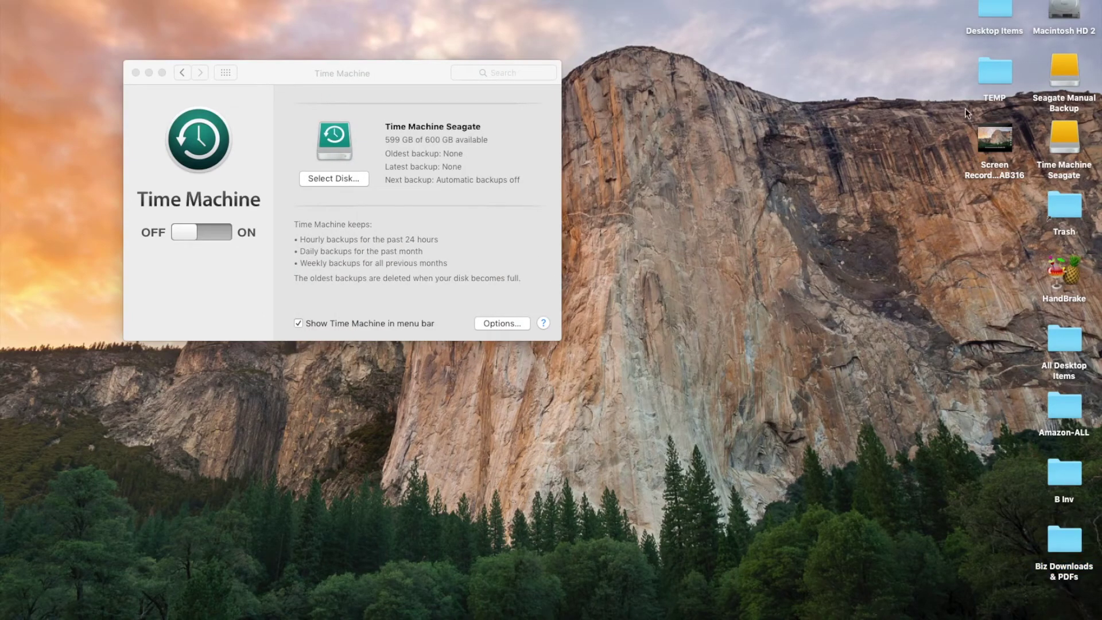
double_click(1061, 72)
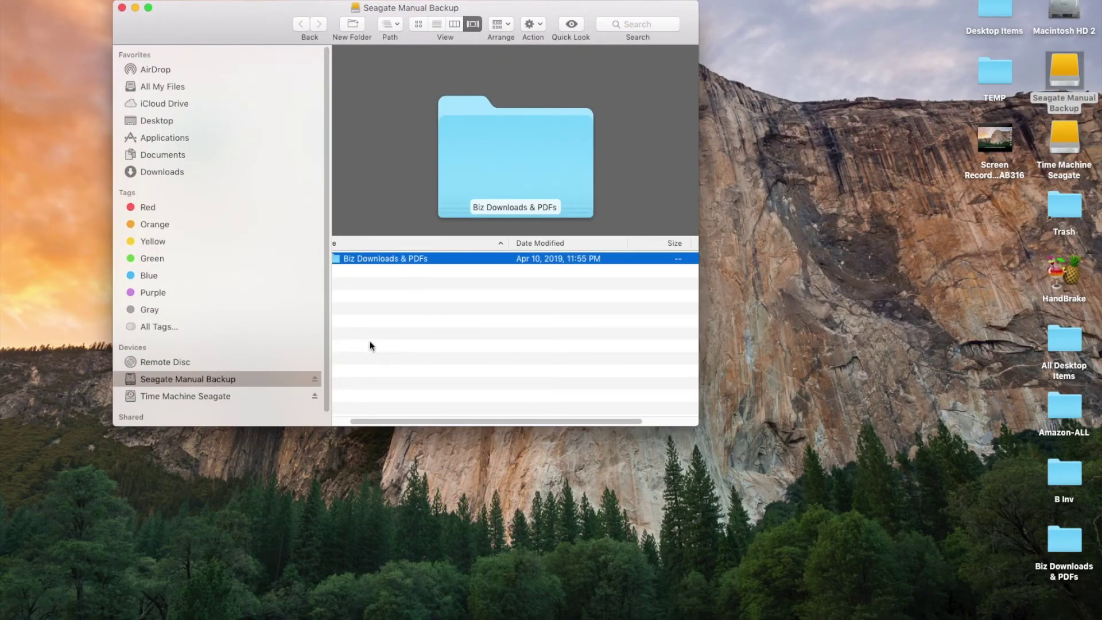
left_click(122, 8)
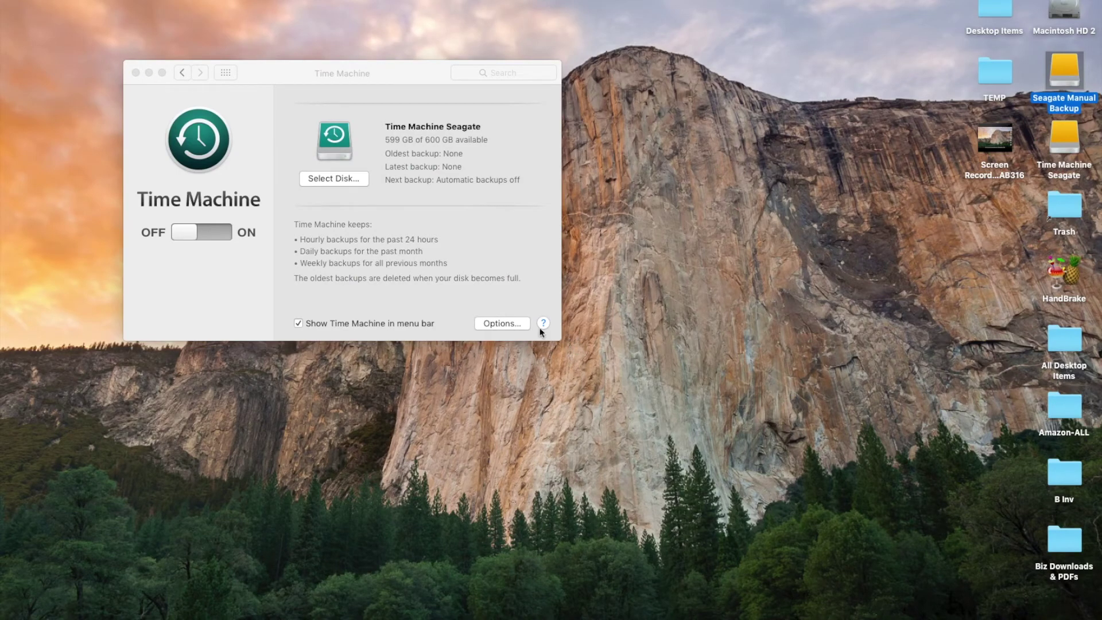
Step: Turn Time Machine on and view its backup commands without starting a backup
left_click(178, 233)
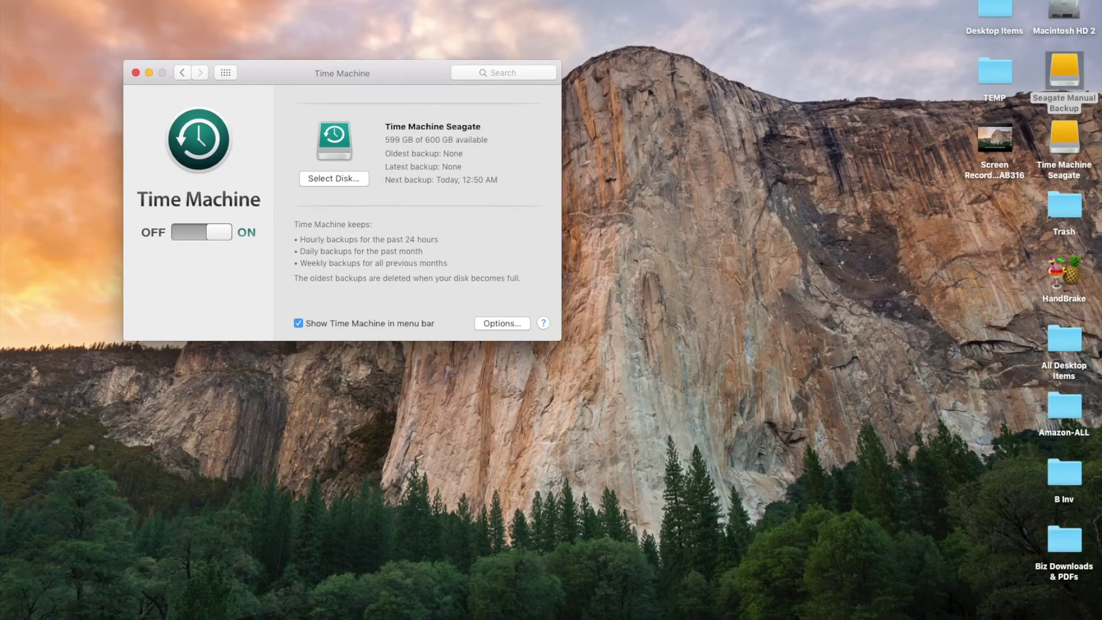
left_click(841, 1)
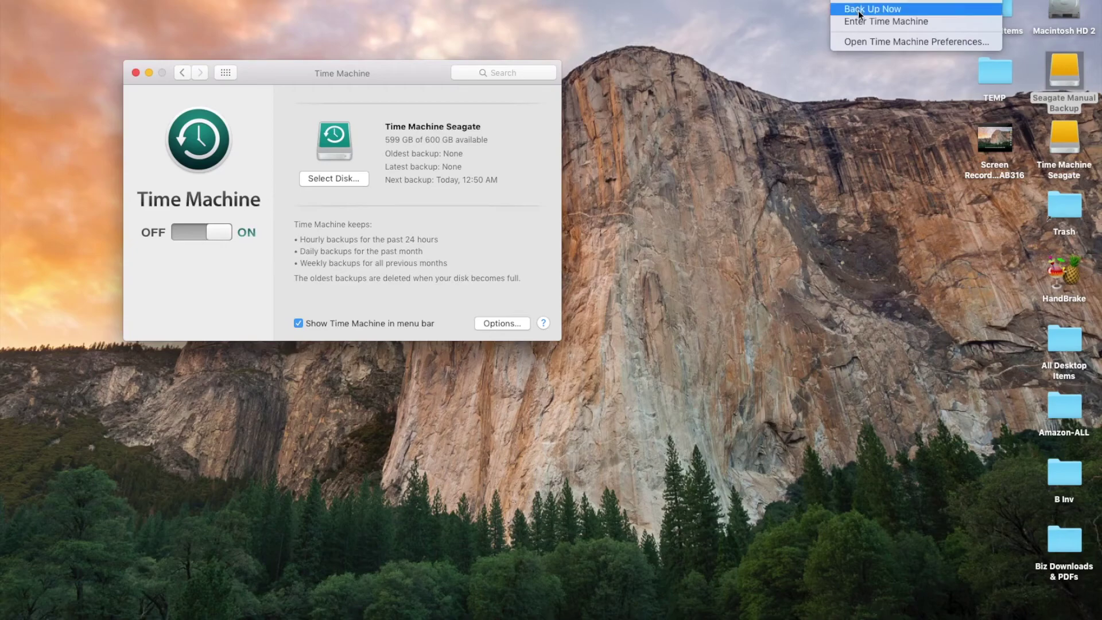
left_click(705, 32)
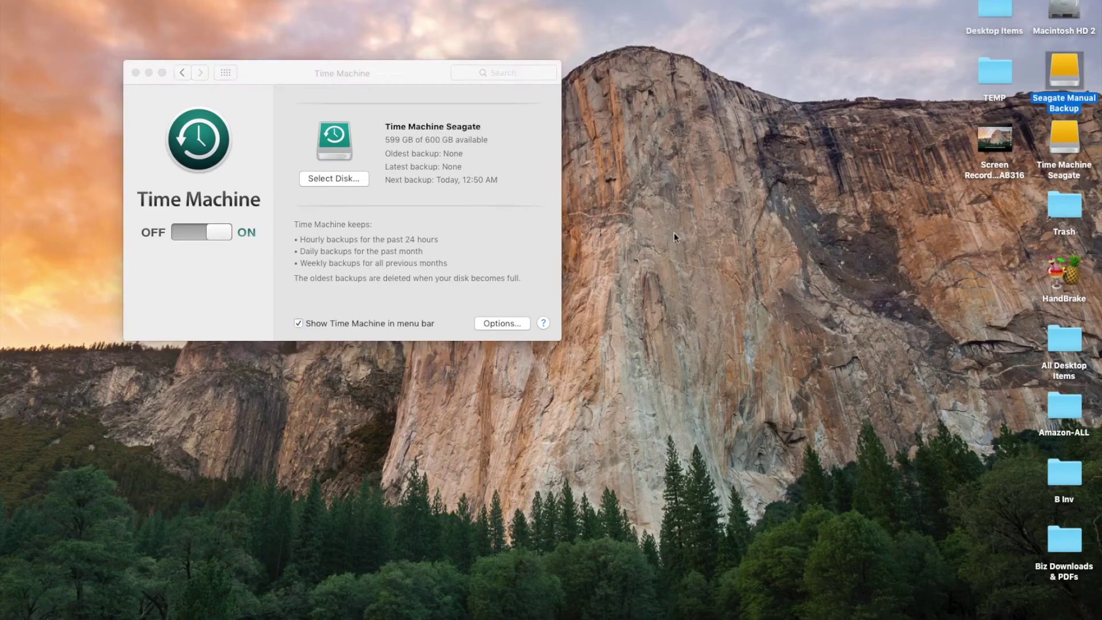